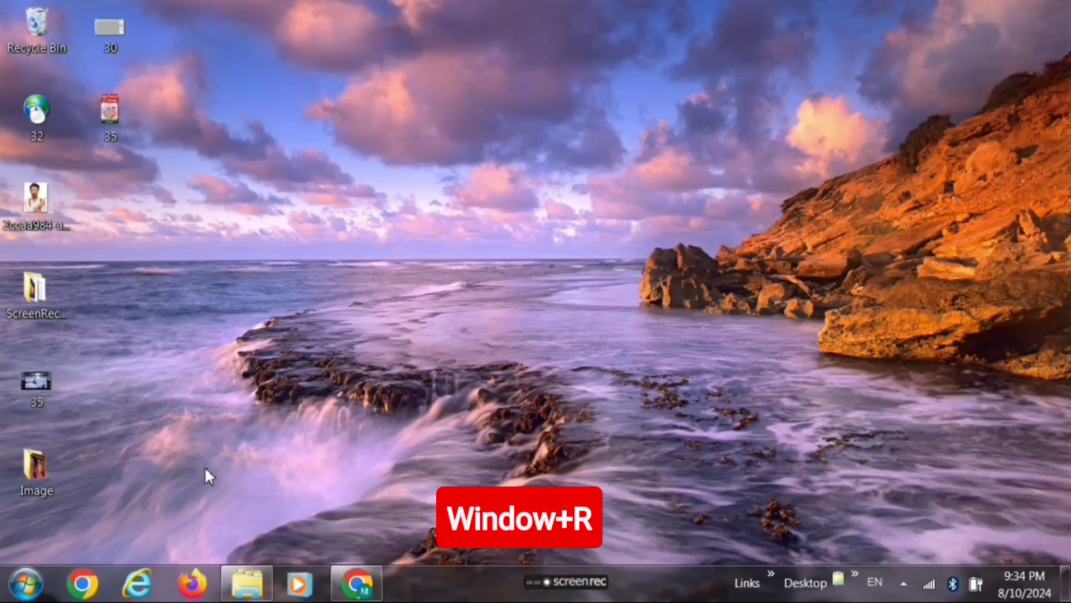
Launch Adobe Photoshop from the Windows Run box by entering 'photoshop'
{"action": "key", "text": "super+r"}
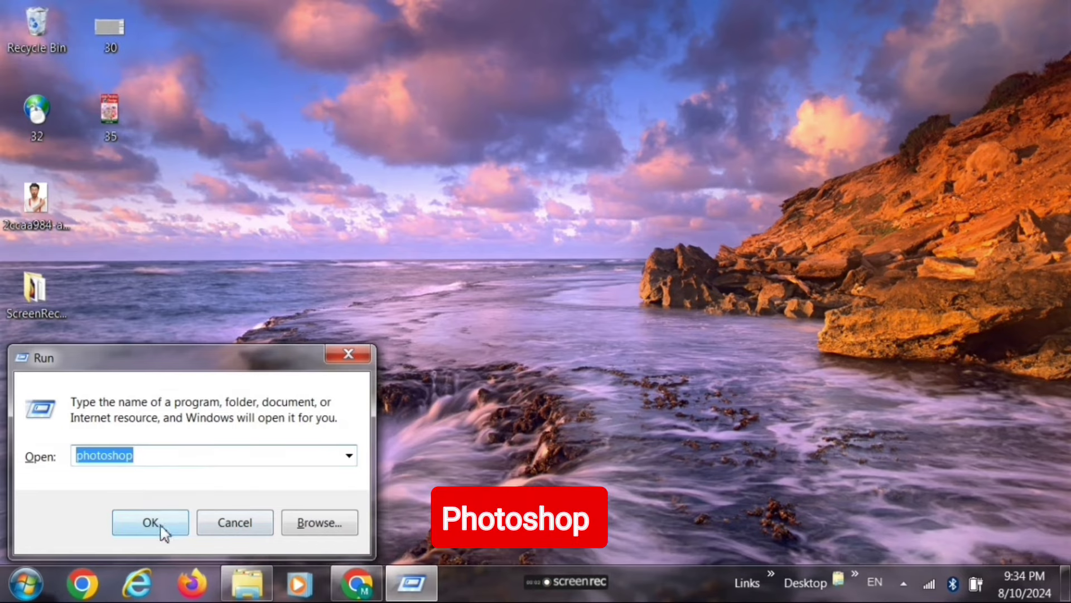
{"action": "left_click", "coordinate": [152, 524]}
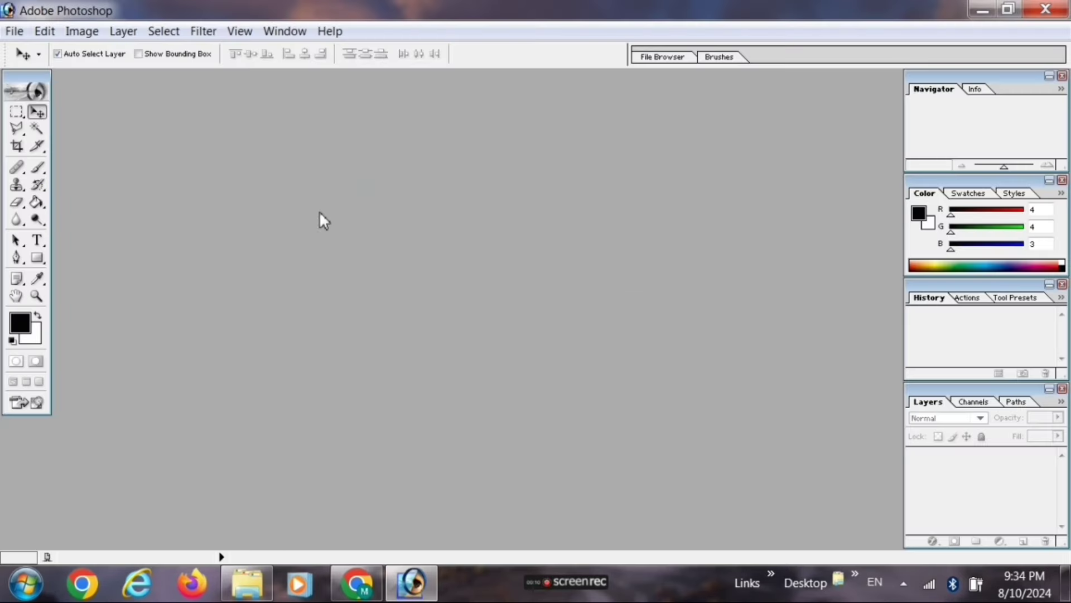
Create a new blank document 16 × 9 inches at 300 pixels/inch
{"action": "left_click", "coordinate": [14, 31]}
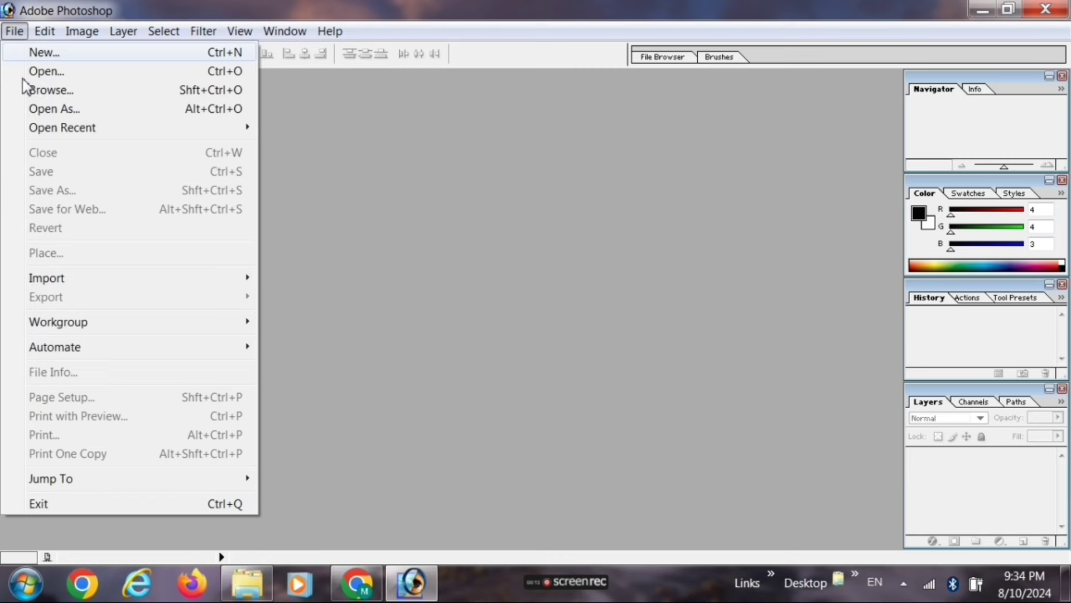
{"action": "left_click", "coordinate": [61, 50]}
{"action": "left_click", "coordinate": [576, 258]}
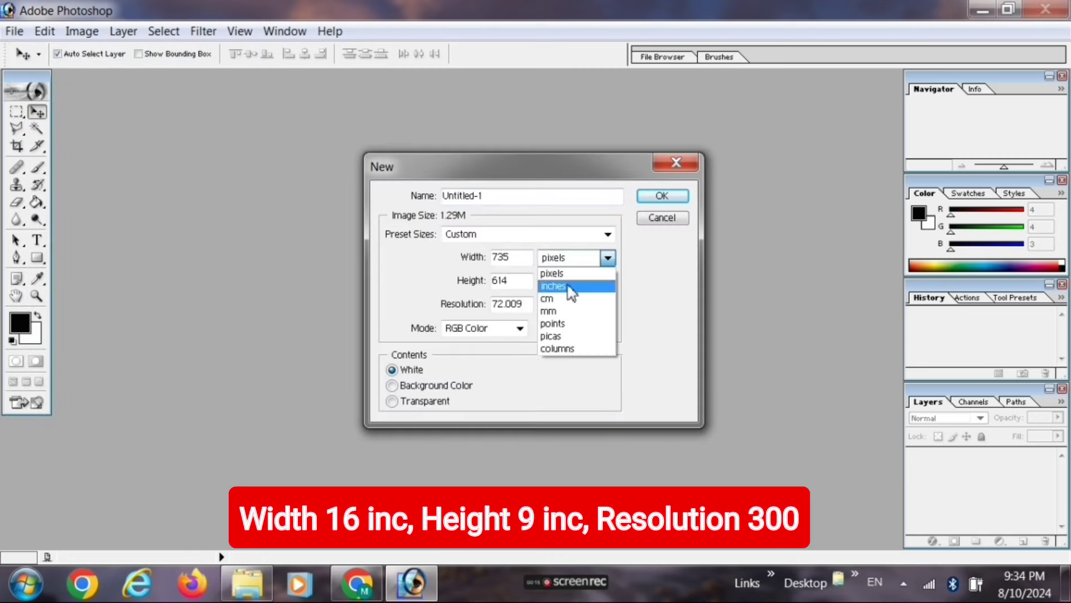
{"action": "left_click", "coordinate": [566, 286]}
{"action": "left_click", "coordinate": [556, 296]}
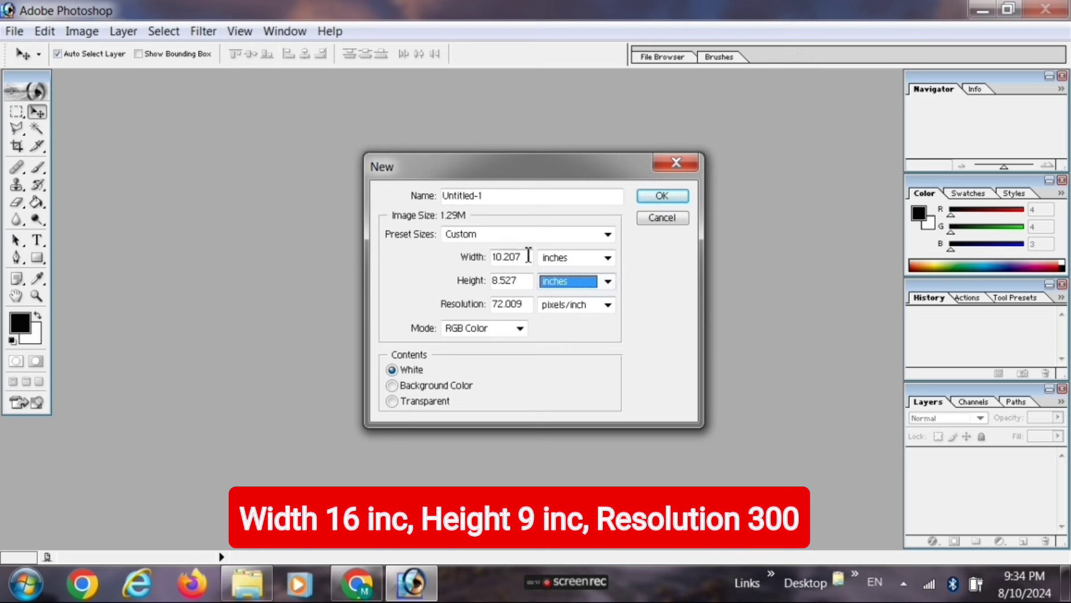
{"action": "double_click", "coordinate": [511, 257]}
{"action": "type", "text": "16"}
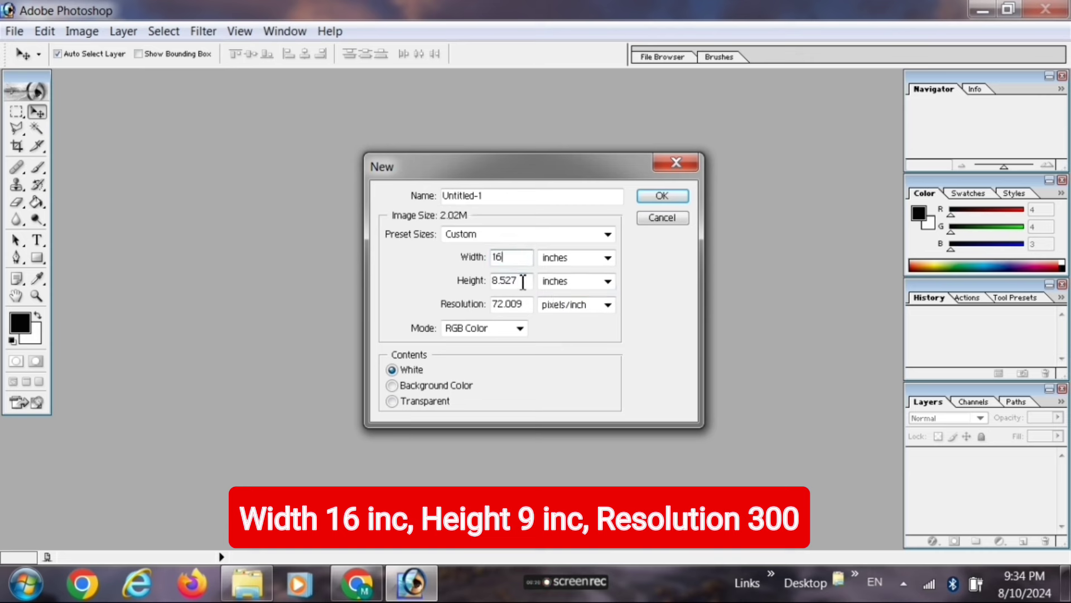
{"action": "key", "text": "Tab"}
{"action": "type", "text": "9"}
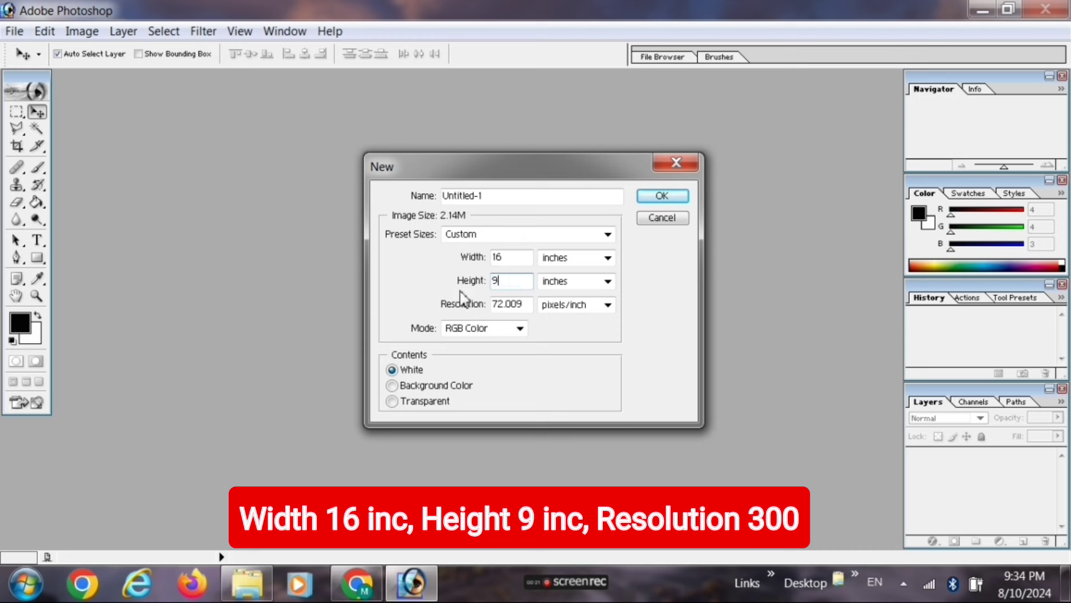
{"action": "key", "text": "Tab"}
{"action": "type", "text": "300"}
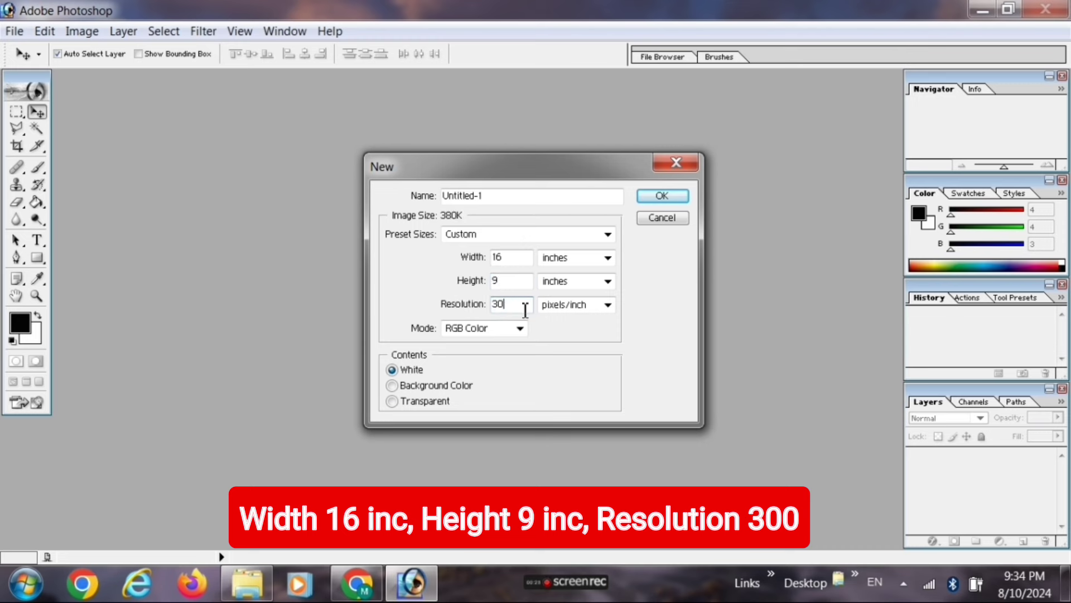
{"action": "left_click", "coordinate": [661, 196]}
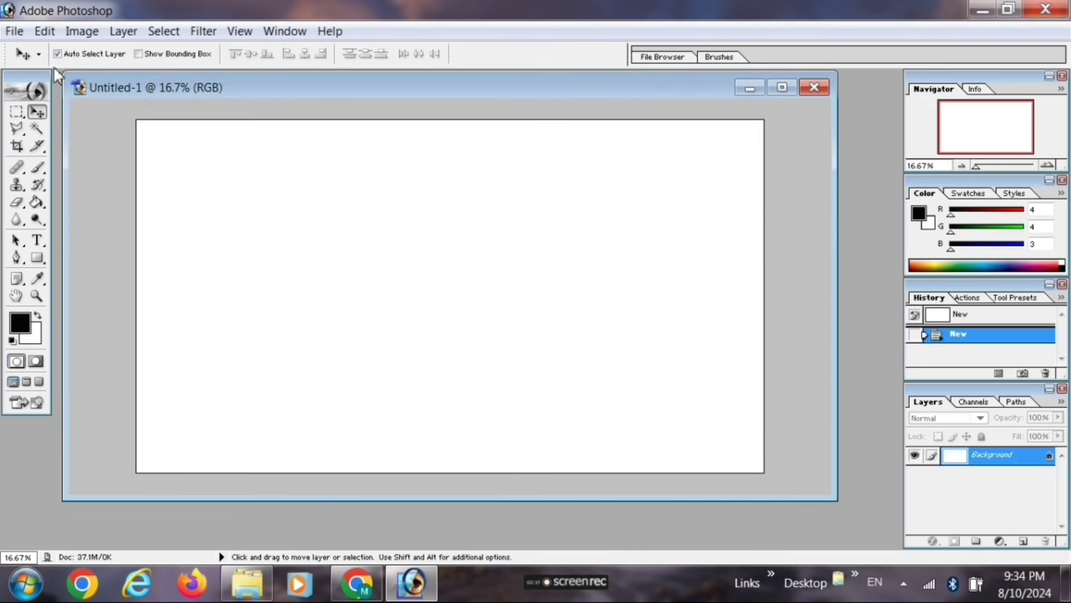
Open the couple photo 102.jpg and drag it into Untitled-1 as a new layer
{"action": "left_click", "coordinate": [20, 35]}
{"action": "left_click", "coordinate": [52, 73]}
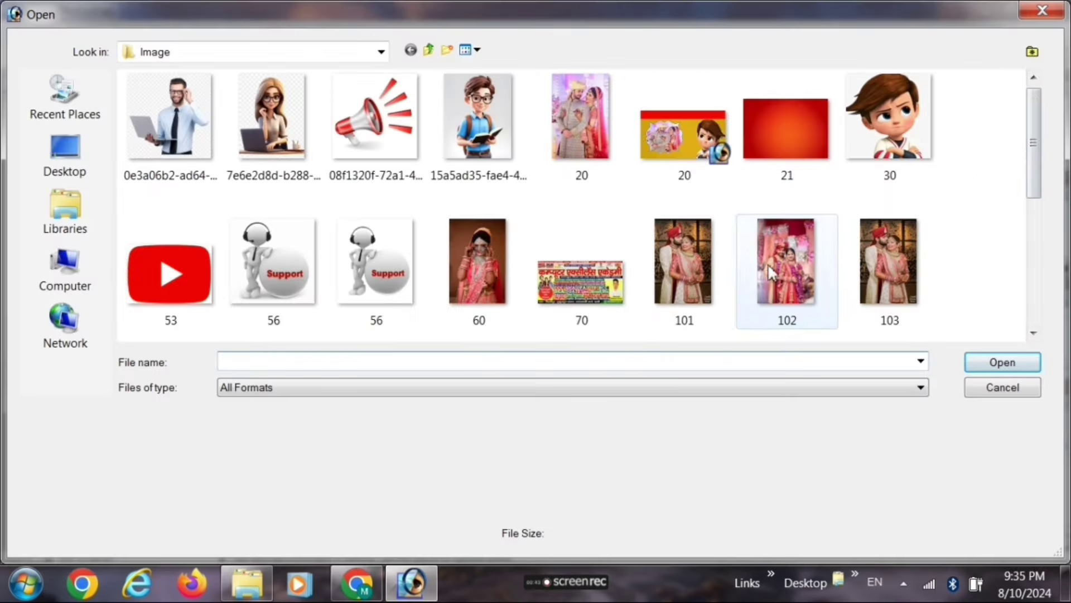
{"action": "left_click", "coordinate": [781, 271]}
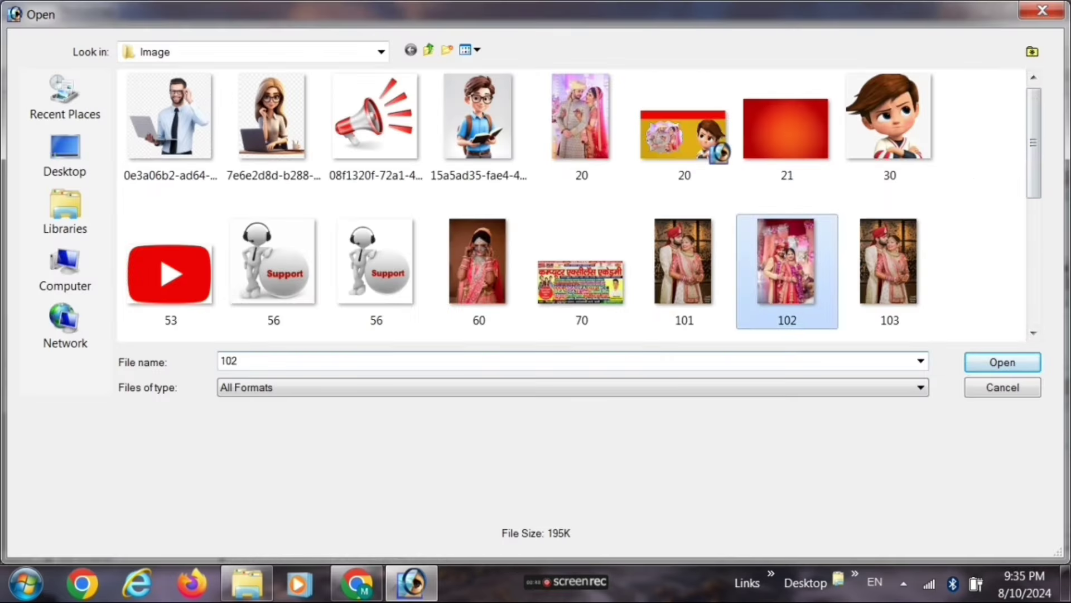
{"action": "left_click", "coordinate": [987, 371]}
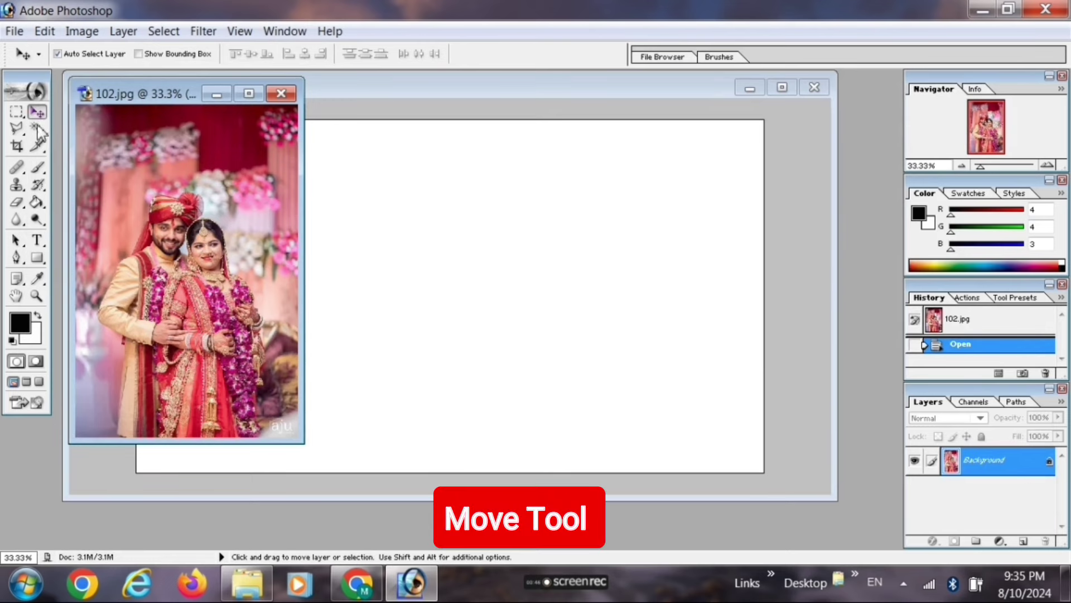
{"action": "left_click_drag", "start_coordinate": [183, 199], "coordinate": [399, 270]}
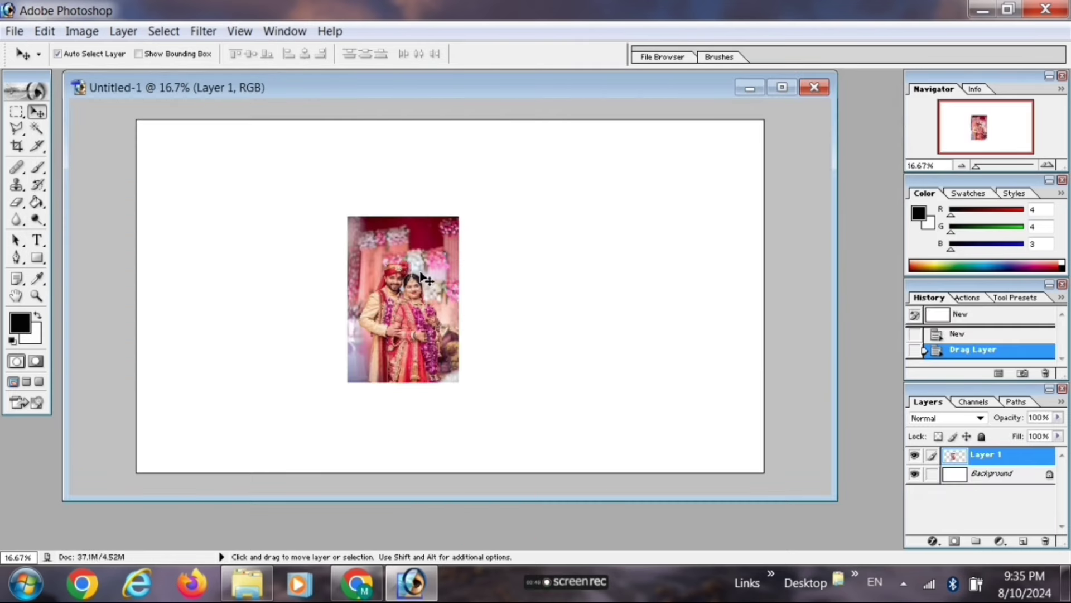
Free Transform the couple photo layer so it fills the whole canvas
{"action": "key", "text": "ctrl+t"}
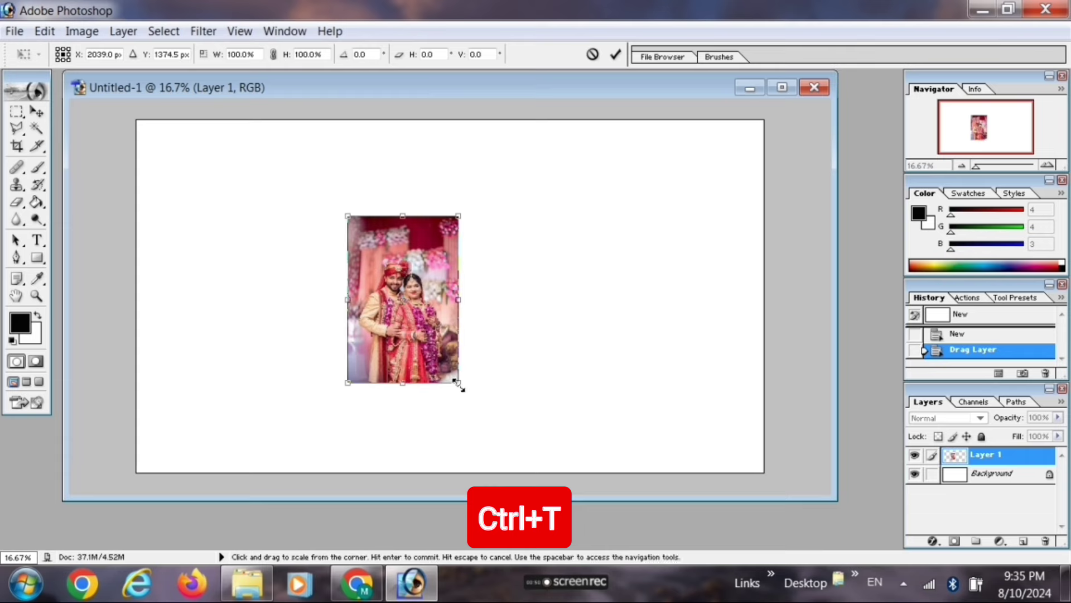
{"action": "left_click_drag", "start_coordinate": [457, 383], "coordinate": [764, 474]}
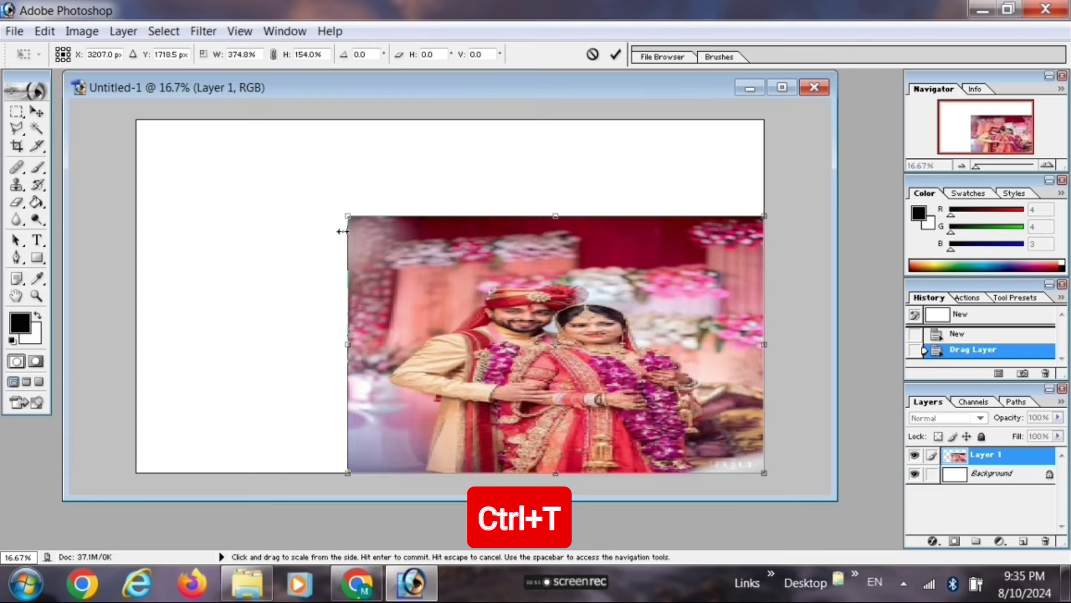
{"action": "left_click_drag", "start_coordinate": [347, 216], "coordinate": [136, 120]}
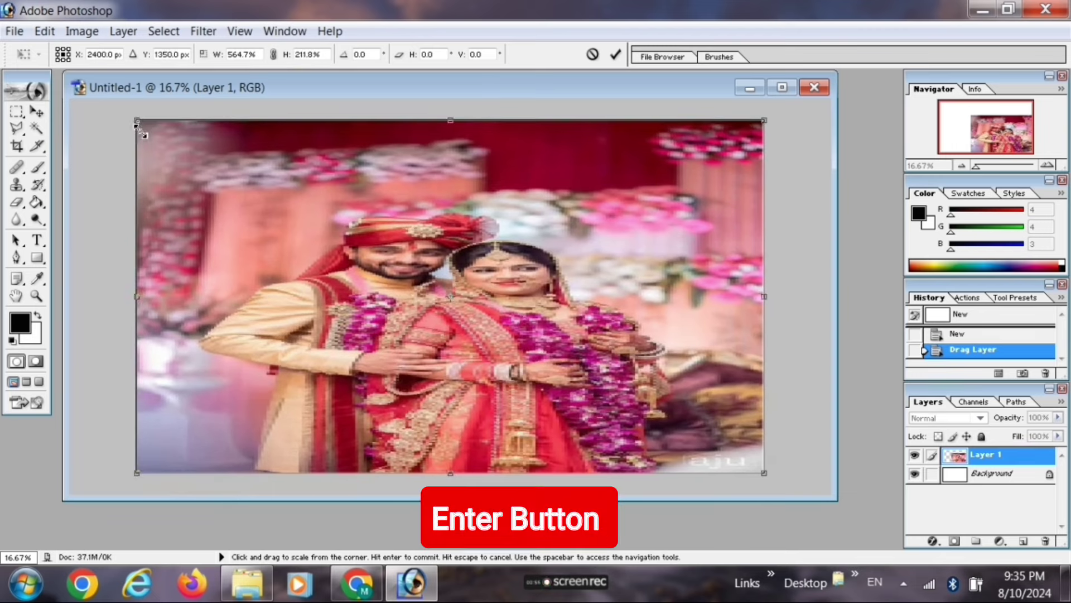
{"action": "key", "text": "Return"}
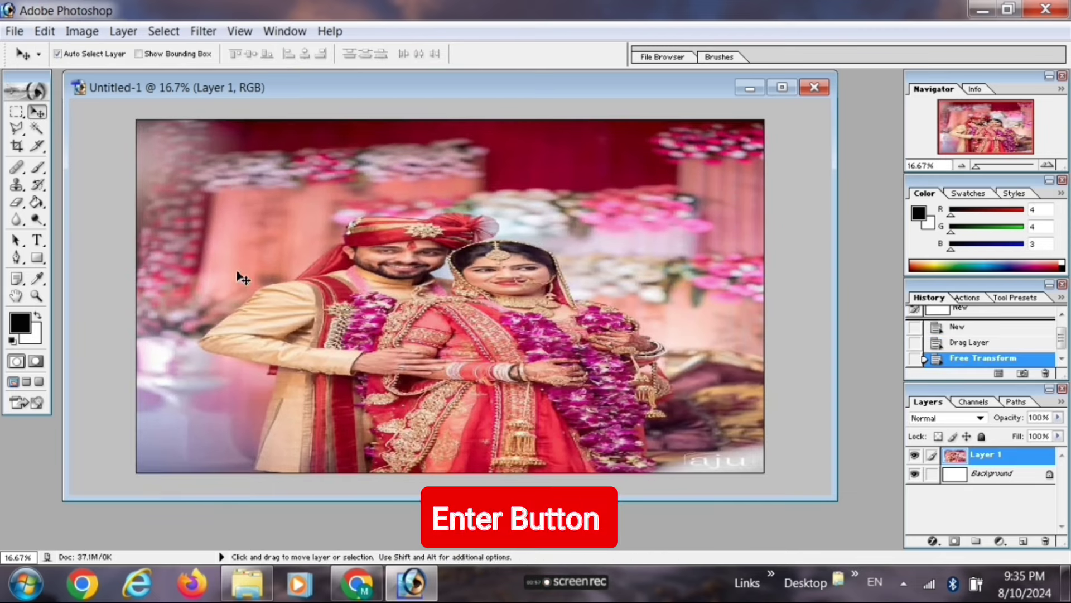
Apply a Gaussian Blur of about 53 pixels radius to Layer 1
{"action": "left_click", "coordinate": [203, 31]}
{"action": "mouse_move", "coordinate": [224, 159]}
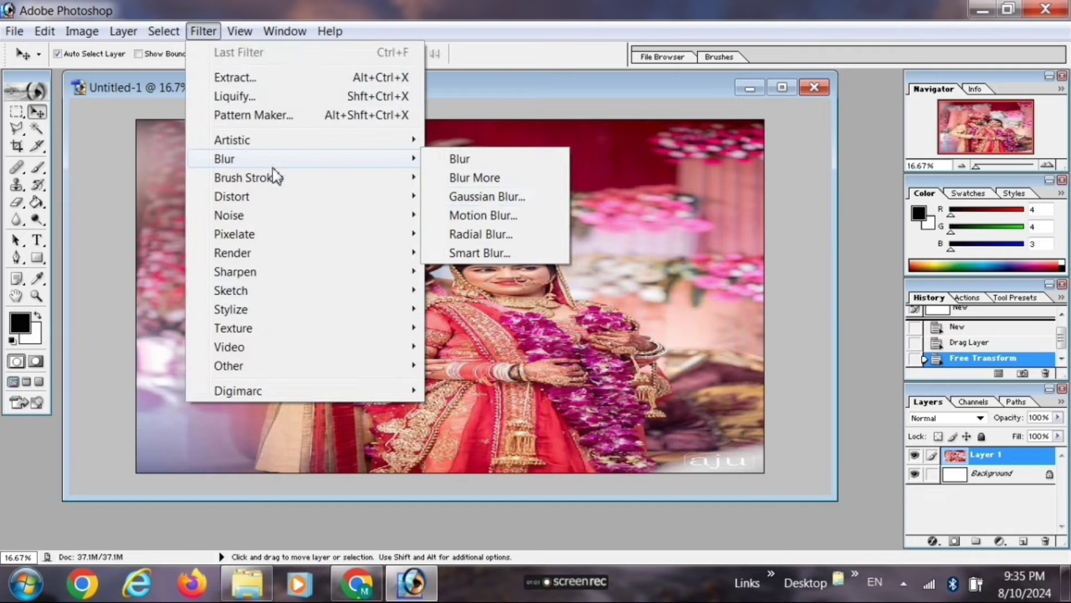
{"action": "left_click", "coordinate": [494, 199]}
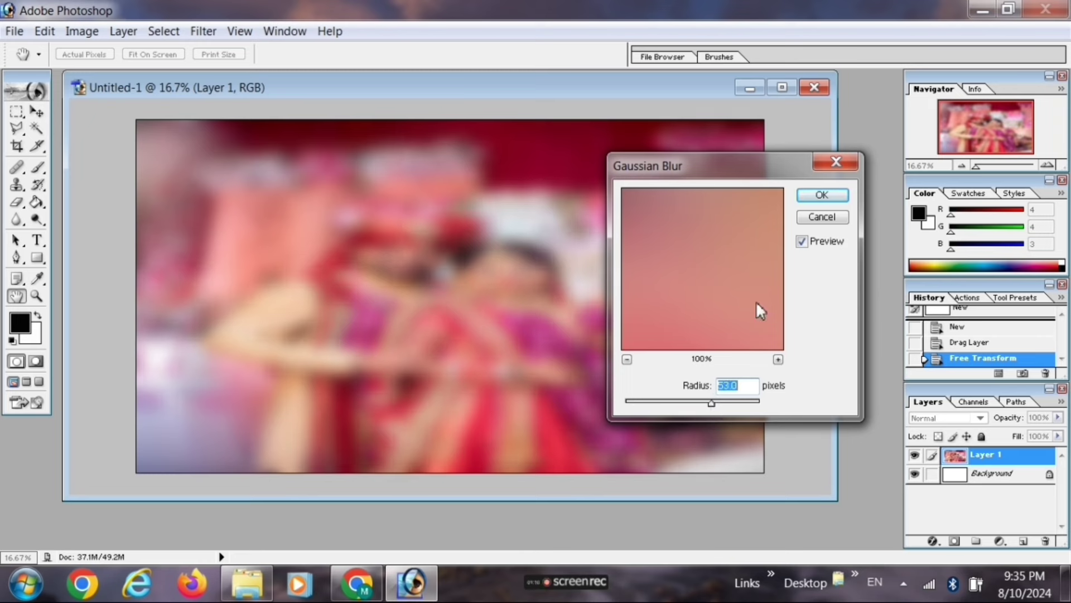
{"action": "left_click", "coordinate": [816, 195]}
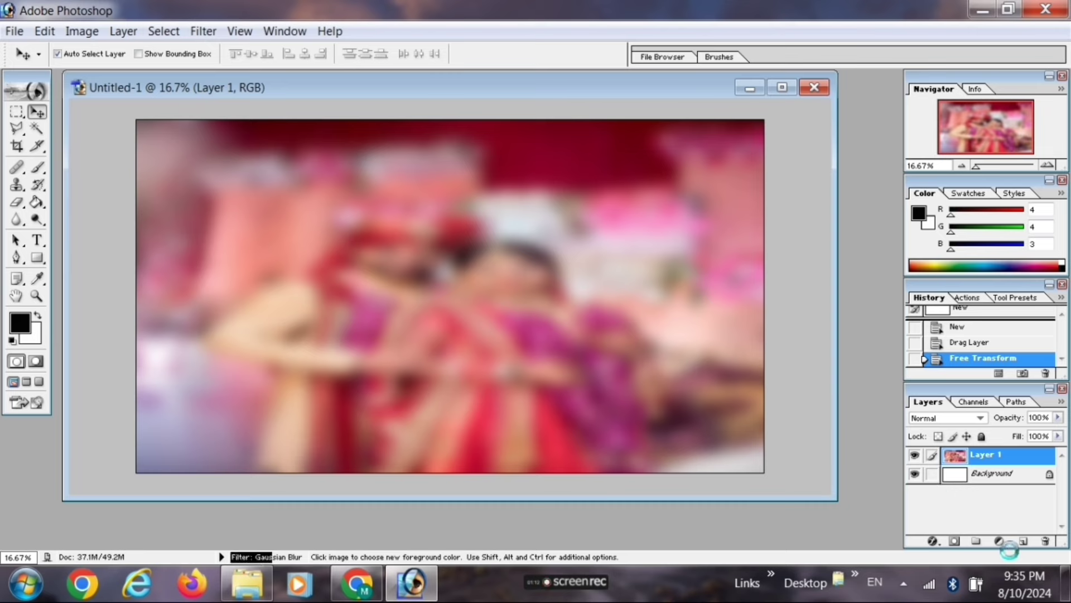
Add a Hue/Saturation adjustment layer set to Hue +16, Saturation +10, Lightness +11
{"action": "left_click", "coordinate": [1000, 541]}
{"action": "left_click", "coordinate": [958, 413]}
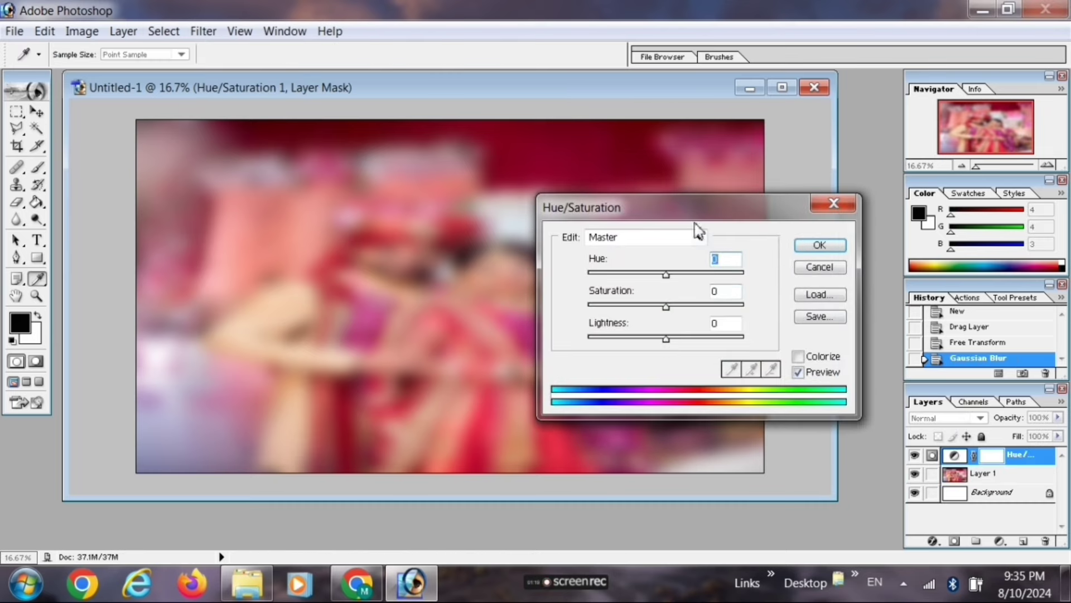
{"action": "left_click_drag", "start_coordinate": [694, 214], "coordinate": [741, 219]}
{"action": "left_click_drag", "start_coordinate": [712, 276], "coordinate": [720, 275]}
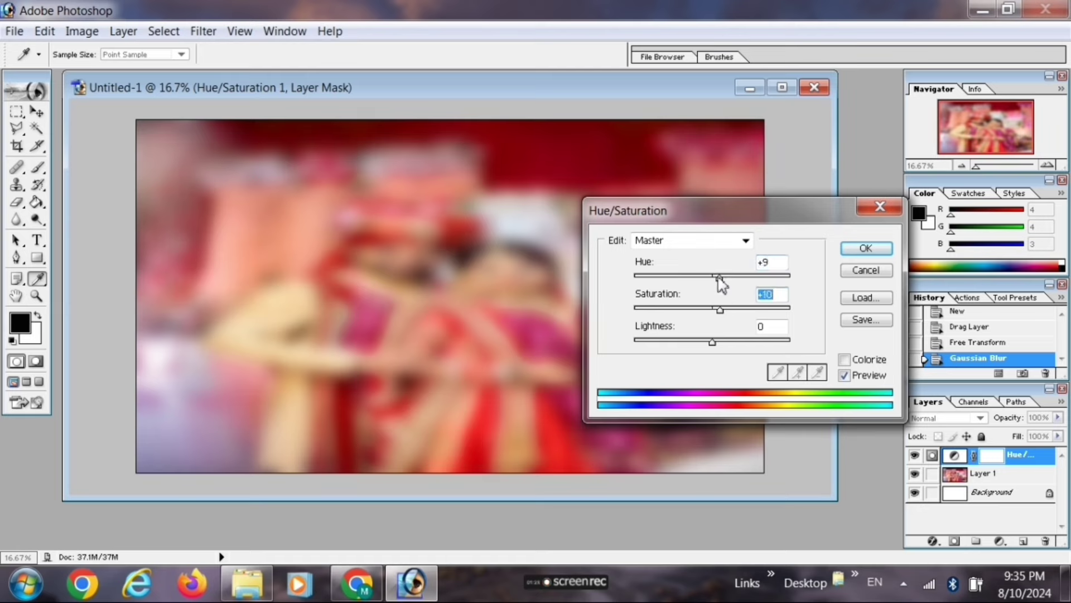
{"action": "left_click_drag", "start_coordinate": [724, 277], "coordinate": [737, 277]}
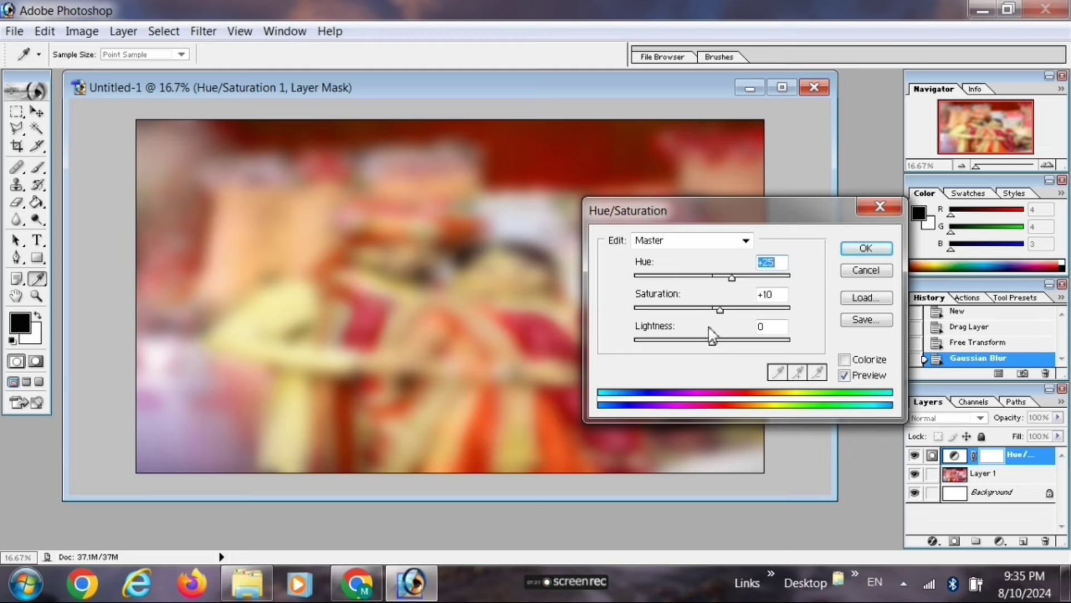
{"action": "left_click_drag", "start_coordinate": [729, 277], "coordinate": [725, 278]}
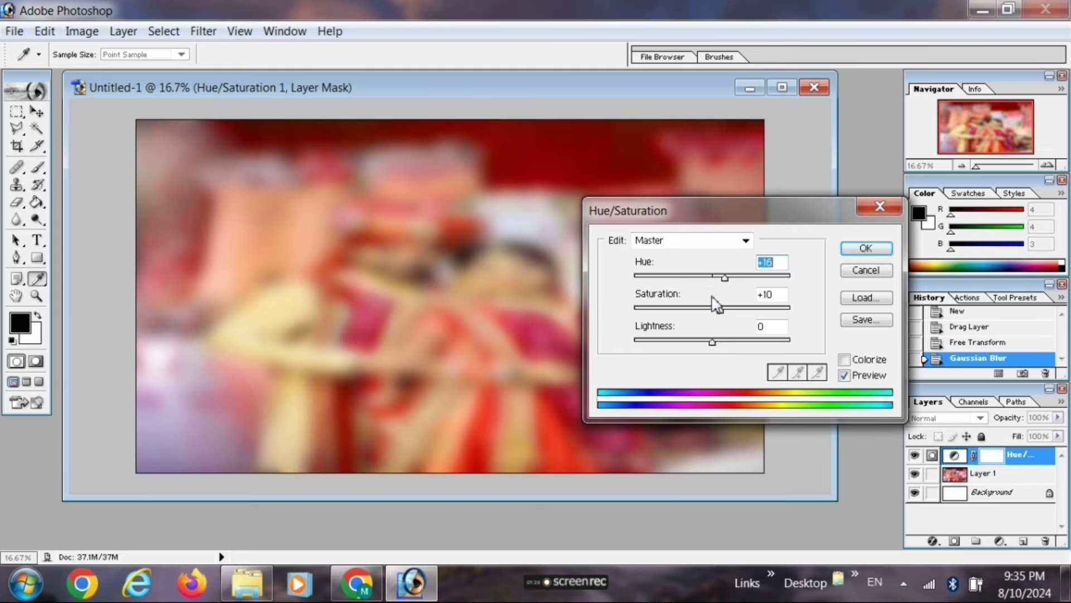
{"action": "left_click_drag", "start_coordinate": [713, 341], "coordinate": [722, 341]}
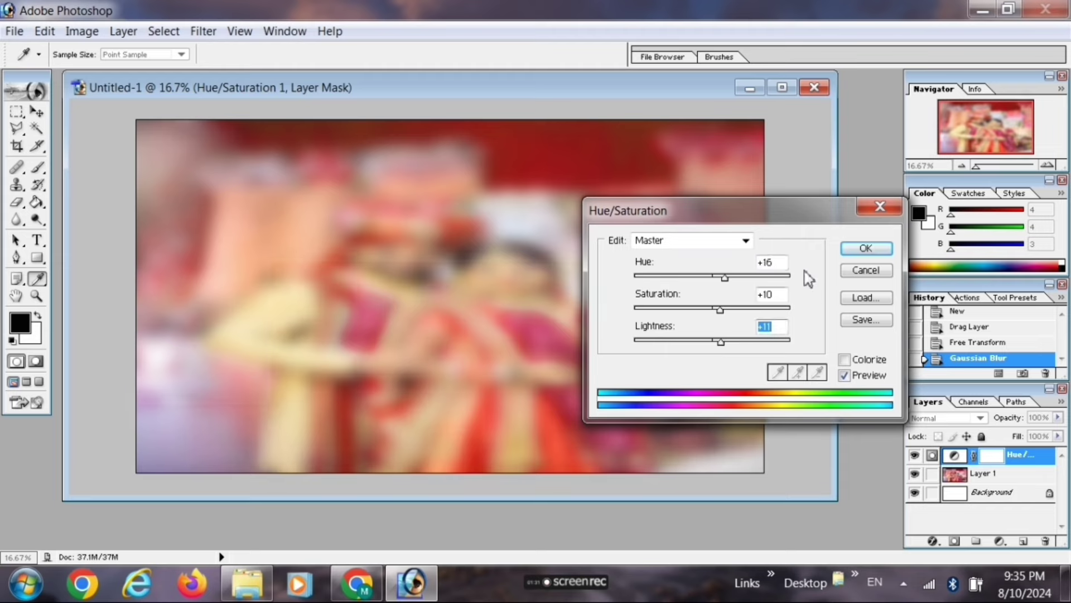
{"action": "left_click", "coordinate": [866, 248]}
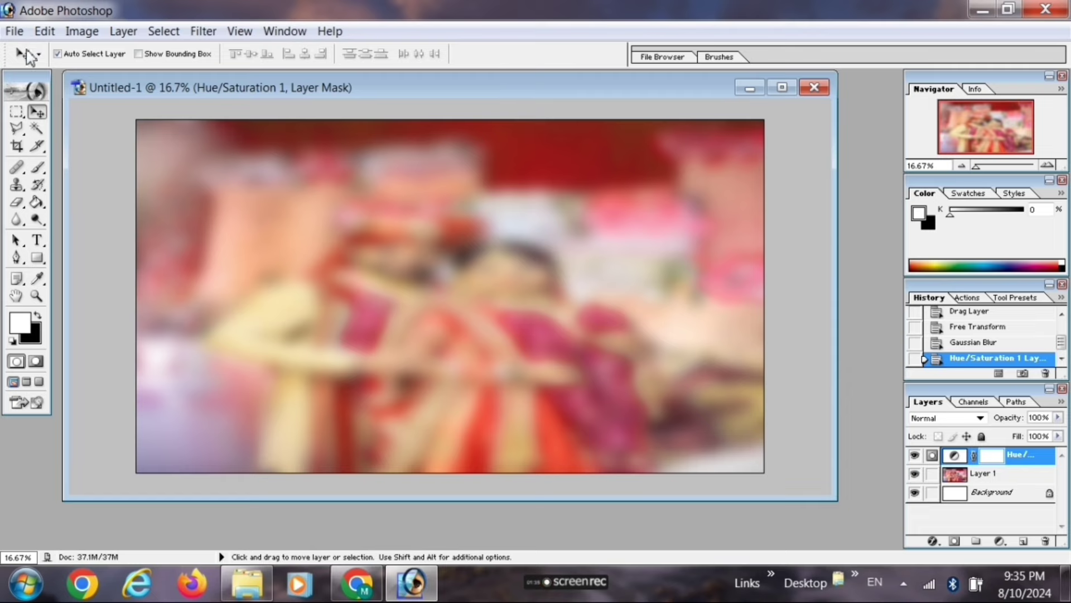
Open the bride photo 104.jpg and drag it into the composite as Layer 2
{"action": "key", "text": "ctrl+o"}
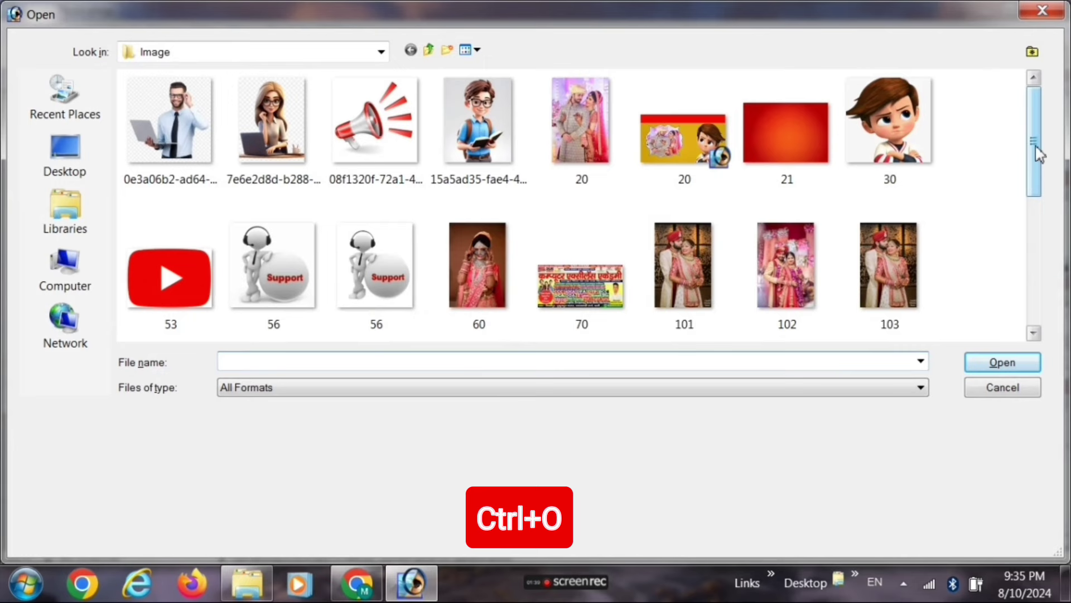
{"action": "left_click_drag", "start_coordinate": [1035, 151], "coordinate": [1046, 218]}
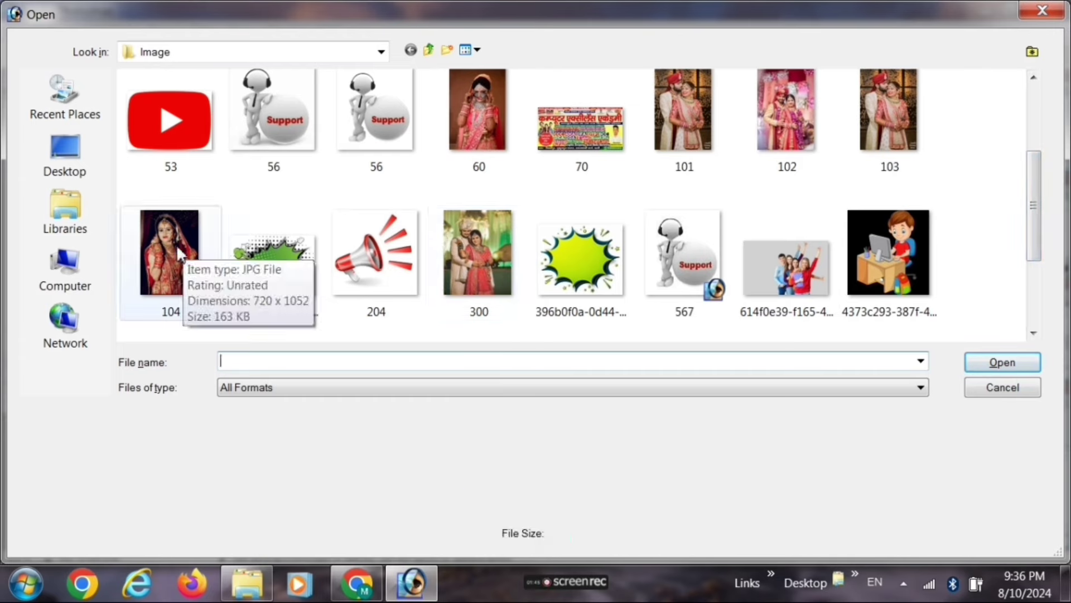
{"action": "left_click", "coordinate": [175, 244]}
{"action": "left_click", "coordinate": [985, 364]}
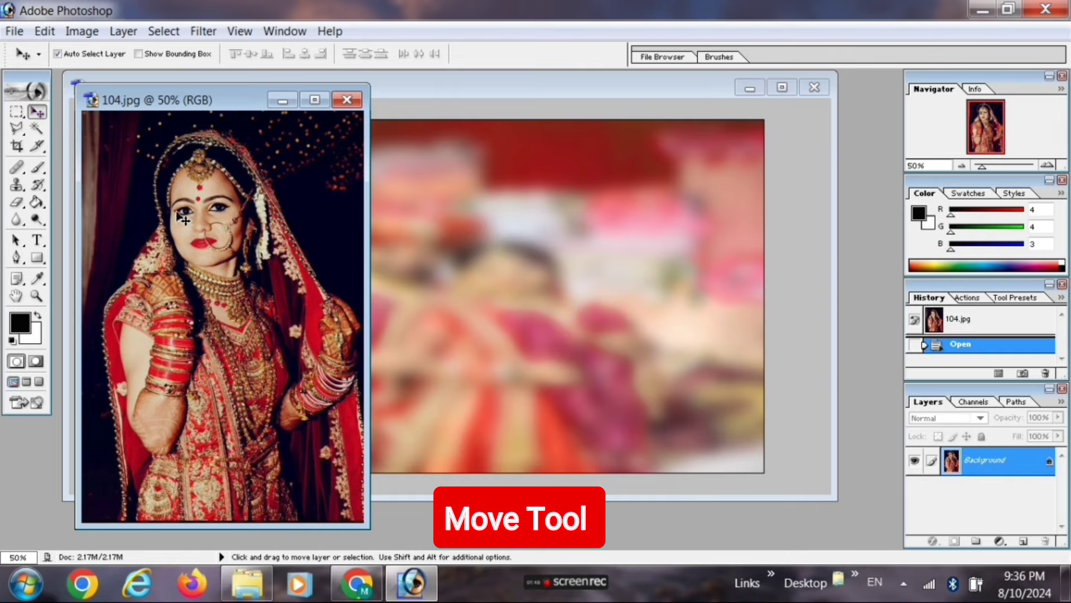
{"action": "left_click_drag", "start_coordinate": [182, 218], "coordinate": [460, 253]}
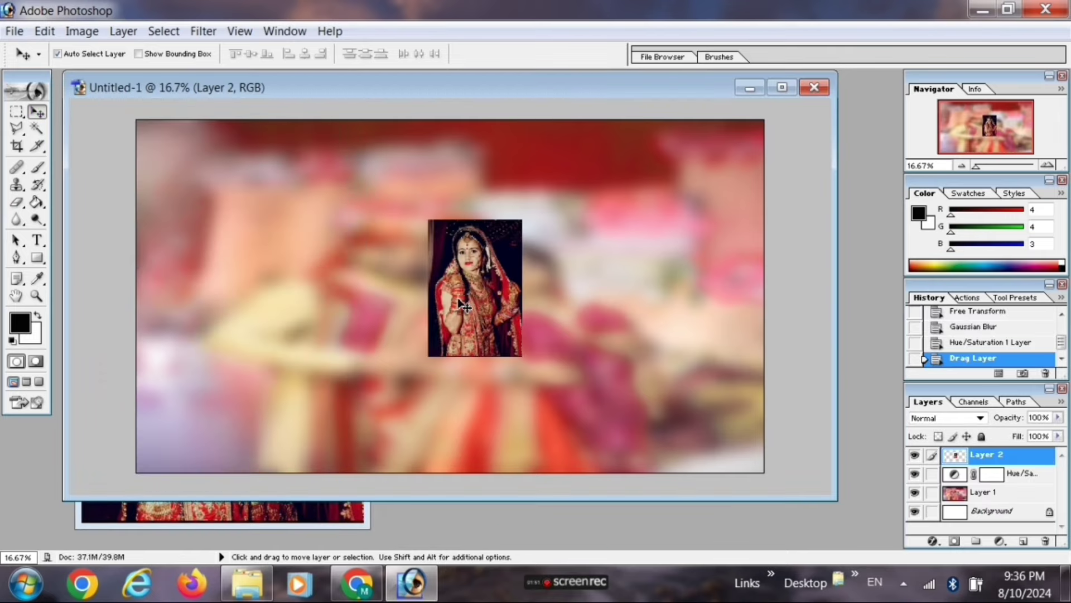
Scale the bride layer up with Free Transform to fill the canvas height
{"action": "key", "text": "ctrl+t"}
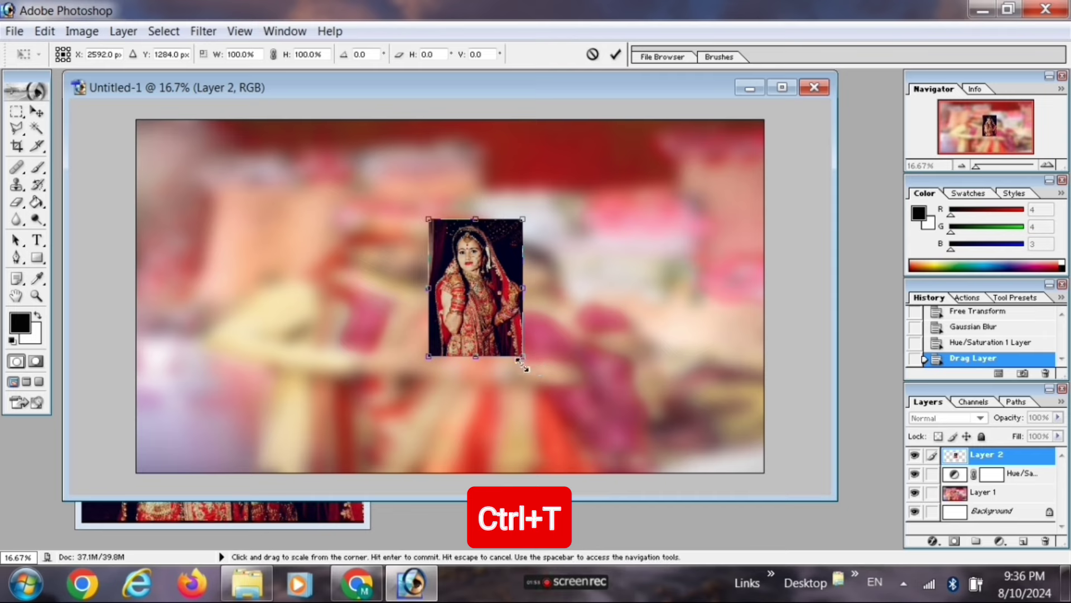
{"action": "left_click_drag", "start_coordinate": [521, 359], "coordinate": [643, 441]}
{"action": "left_click_drag", "start_coordinate": [428, 219], "coordinate": [369, 129]}
{"action": "left_click_drag", "start_coordinate": [508, 442], "coordinate": [507, 472]}
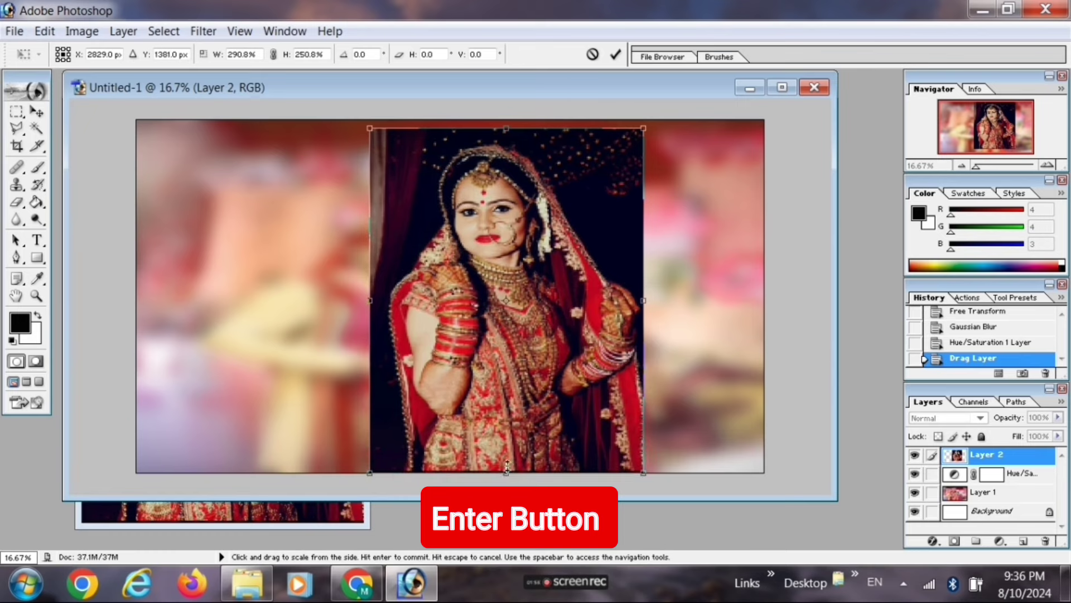
{"action": "key", "text": "Return"}
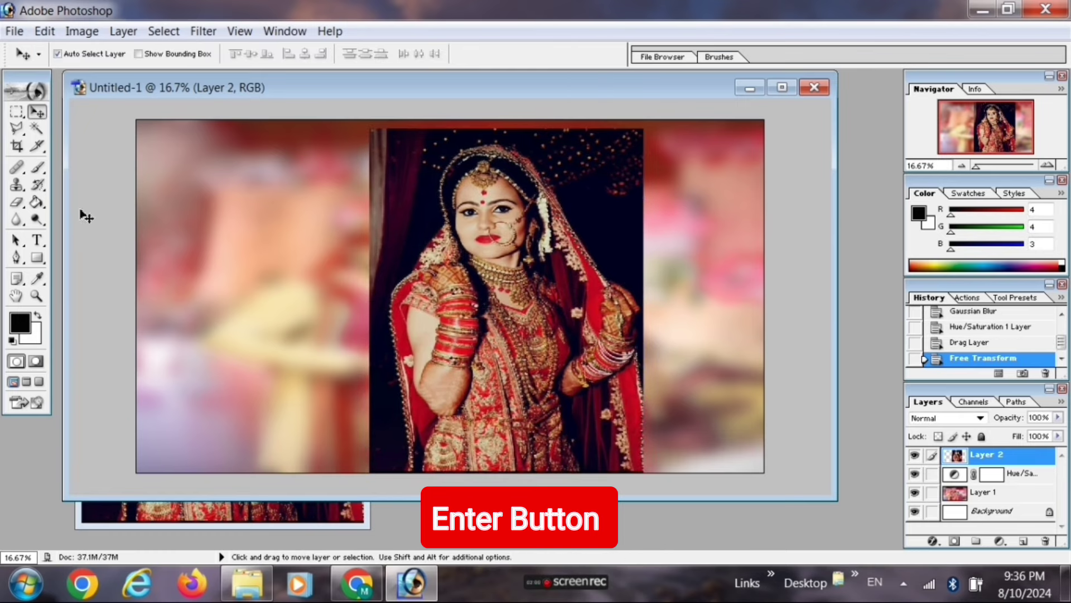
With the Eraser tool, soften away the bride photo's hard left edge
{"action": "left_click", "coordinate": [21, 189]}
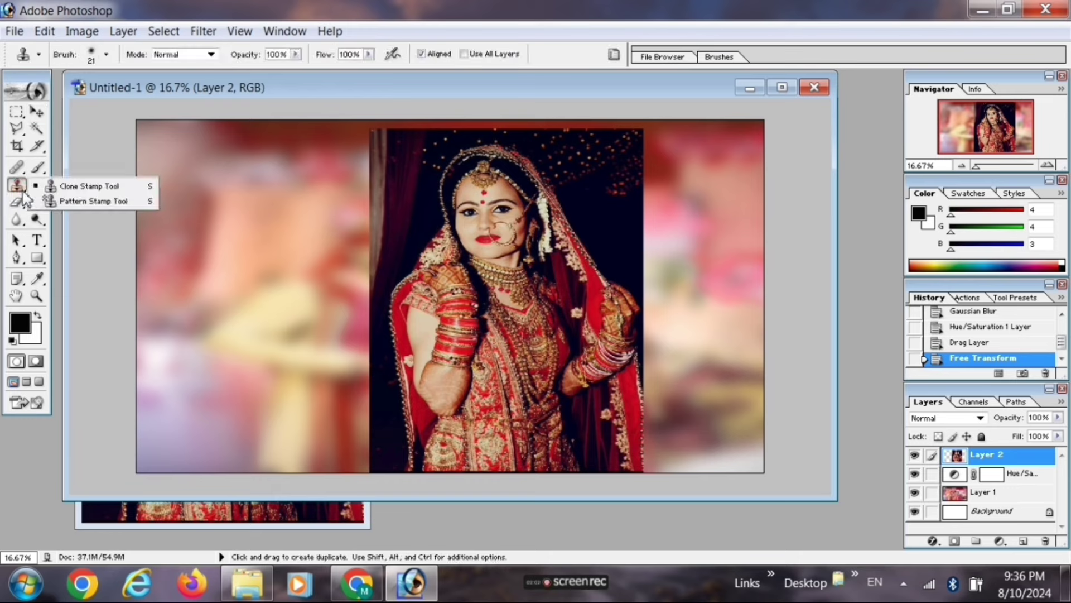
{"action": "left_click", "coordinate": [26, 204]}
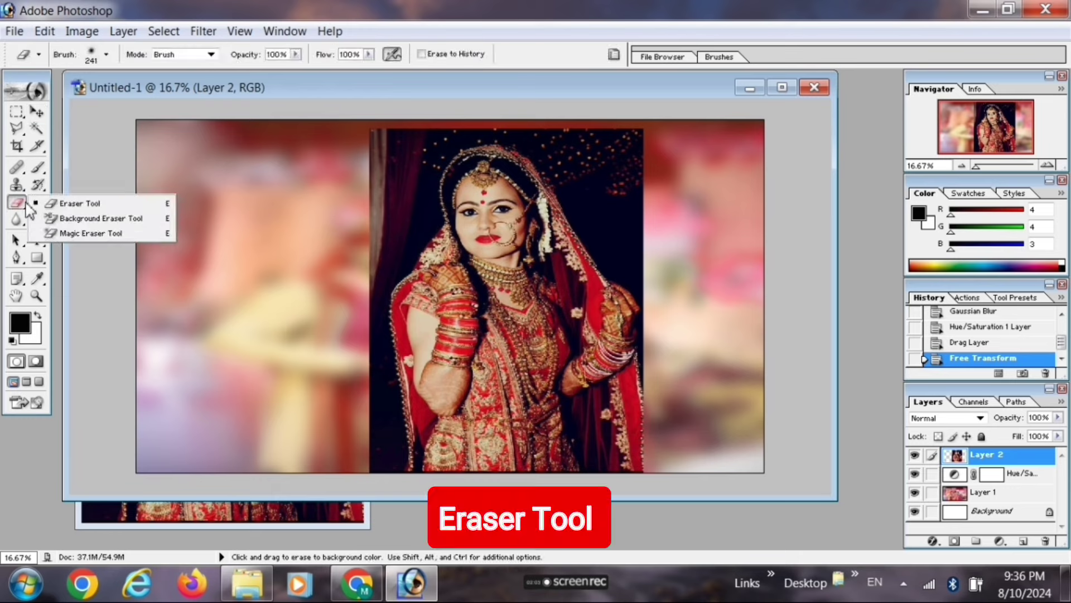
{"action": "left_click", "coordinate": [72, 204]}
{"action": "left_click_drag", "start_coordinate": [368, 271], "coordinate": [387, 443]}
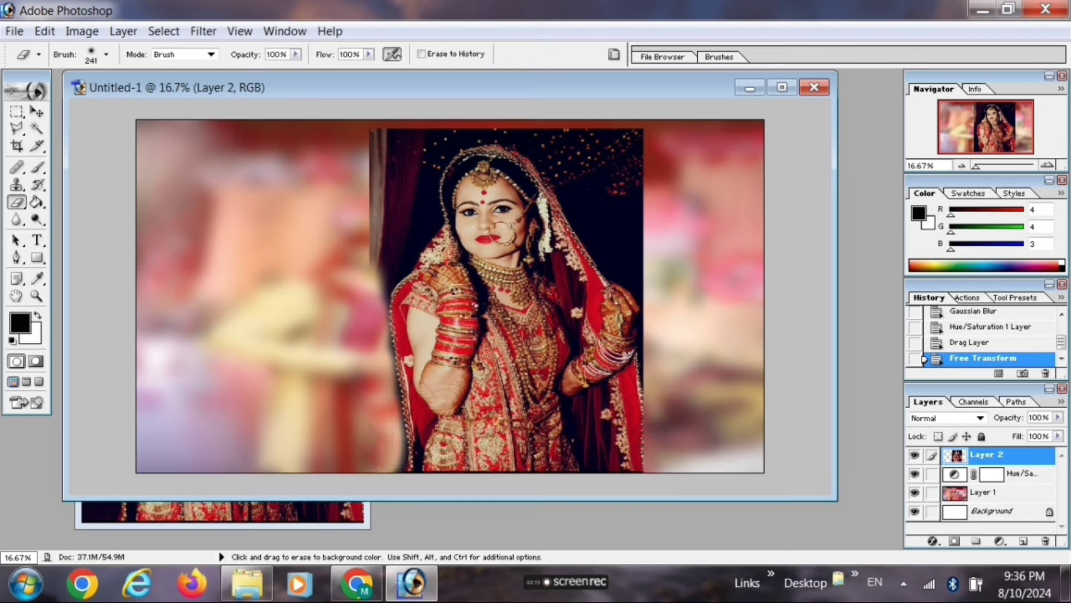
{"action": "mouse_move", "coordinate": [366, 314]}
{"action": "left_mouse_down"}
{"action": "mouse_move", "coordinate": [428, 200]}
{"action": "mouse_move", "coordinate": [499, 129]}
{"action": "mouse_move", "coordinate": [532, 132]}
{"action": "mouse_move", "coordinate": [658, 311]}
{"action": "left_mouse_up"}
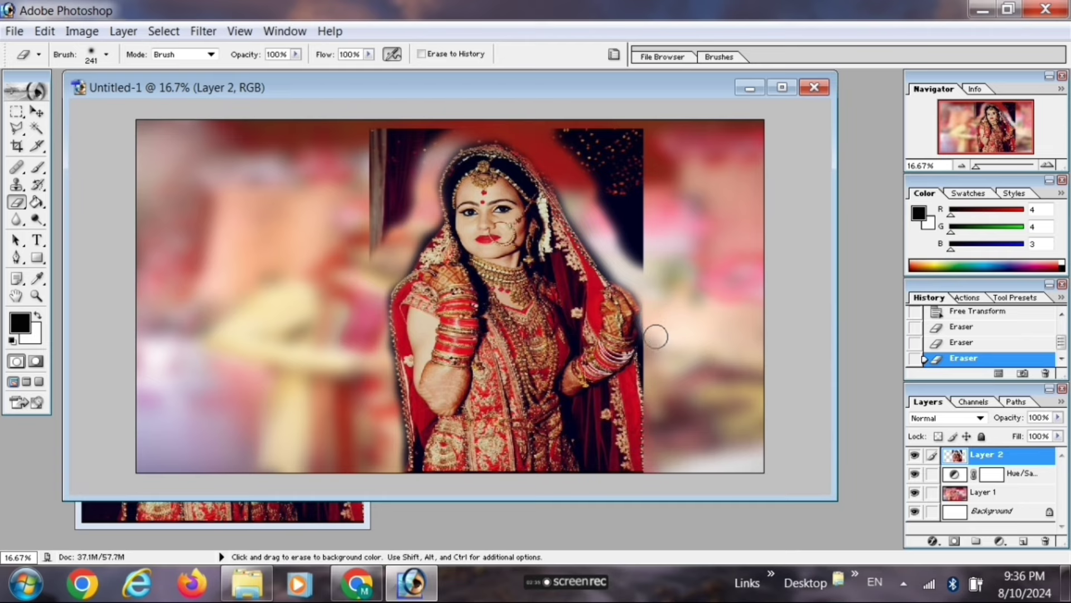
Erase the dark backdrop and fringes around the bride's veil, head, hair and dupatta
{"action": "mouse_move", "coordinate": [650, 219]}
{"action": "left_mouse_down"}
{"action": "mouse_move", "coordinate": [619, 201]}
{"action": "mouse_move", "coordinate": [567, 124]}
{"action": "mouse_move", "coordinate": [652, 259]}
{"action": "mouse_move", "coordinate": [598, 183]}
{"action": "mouse_move", "coordinate": [624, 281]}
{"action": "mouse_move", "coordinate": [554, 133]}
{"action": "left_mouse_up"}
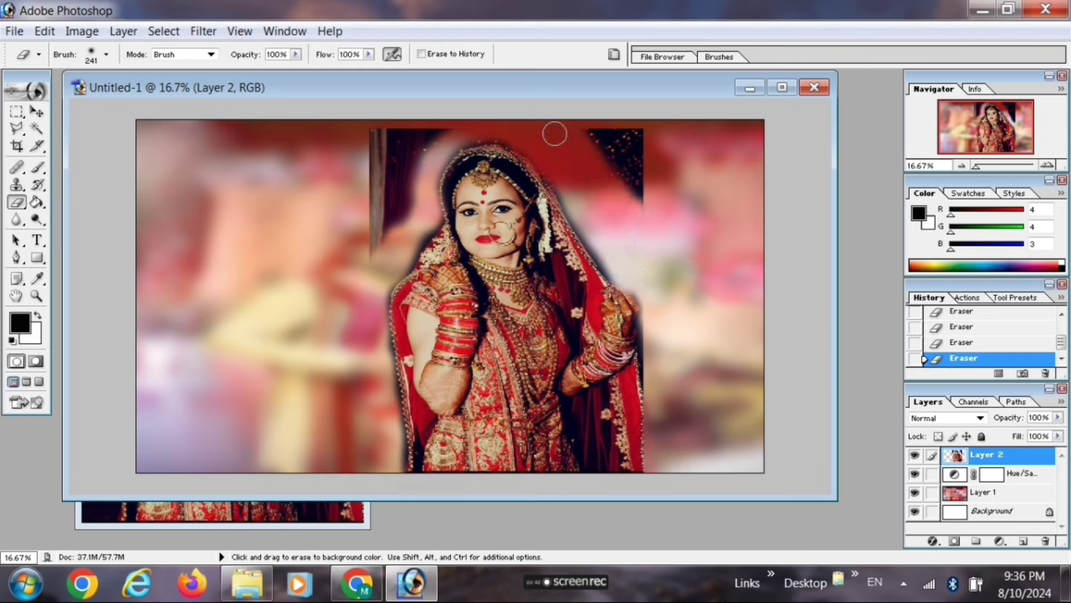
{"action": "mouse_move", "coordinate": [624, 230]}
{"action": "left_mouse_down"}
{"action": "mouse_move", "coordinate": [602, 125]}
{"action": "mouse_move", "coordinate": [581, 131]}
{"action": "mouse_move", "coordinate": [637, 136]}
{"action": "left_mouse_up"}
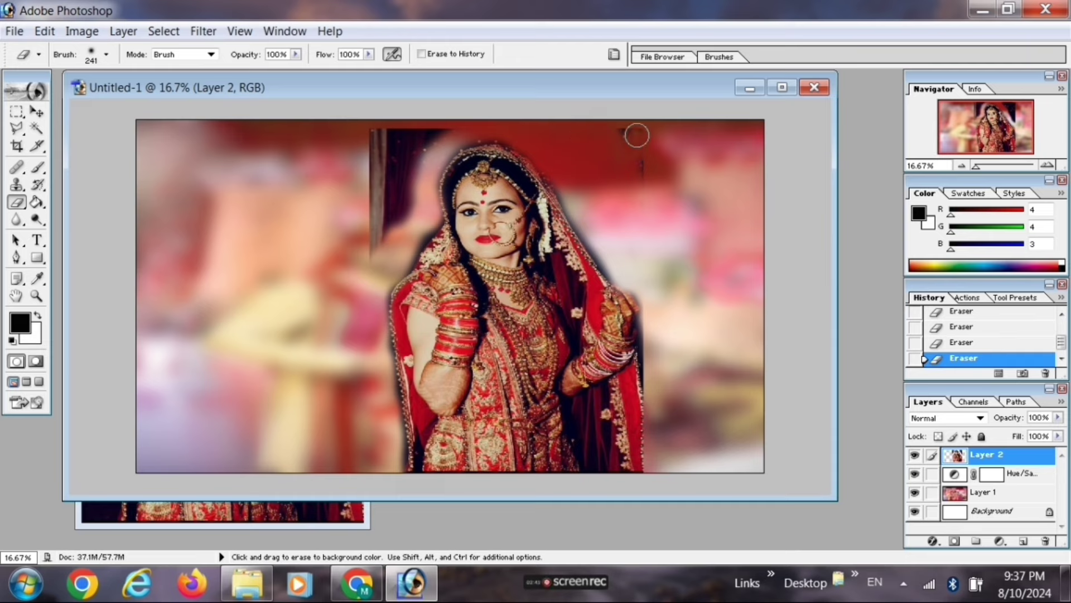
{"action": "mouse_move", "coordinate": [445, 116]}
{"action": "left_mouse_down"}
{"action": "mouse_move", "coordinate": [376, 127]}
{"action": "mouse_move", "coordinate": [454, 120]}
{"action": "mouse_move", "coordinate": [413, 167]}
{"action": "mouse_move", "coordinate": [395, 214]}
{"action": "mouse_move", "coordinate": [407, 145]}
{"action": "mouse_move", "coordinate": [379, 184]}
{"action": "mouse_move", "coordinate": [379, 214]}
{"action": "mouse_move", "coordinate": [403, 128]}
{"action": "left_mouse_up"}
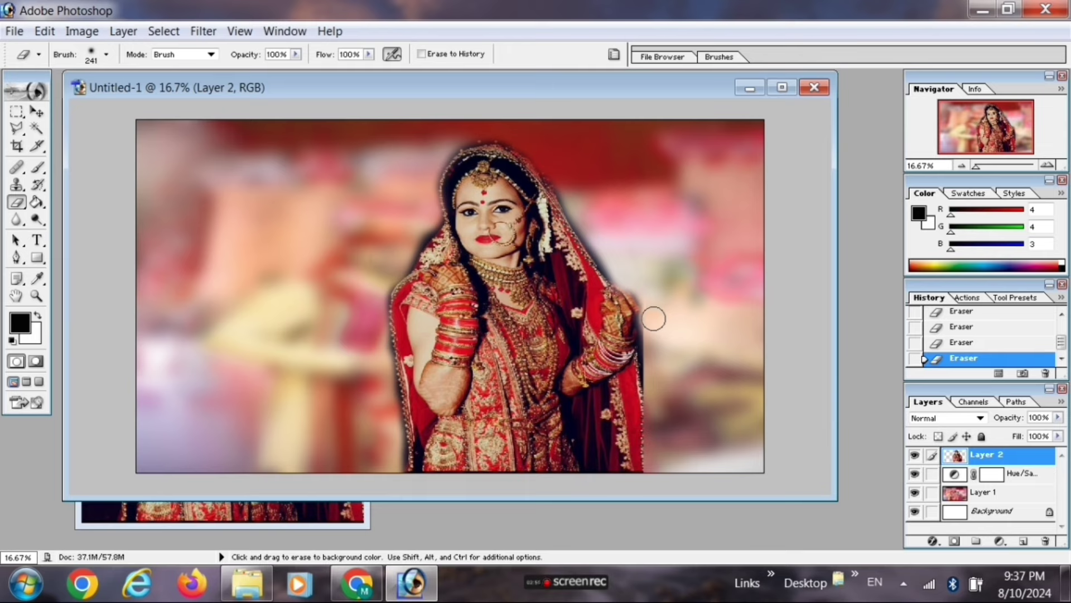
{"action": "left_click_drag", "start_coordinate": [654, 318], "coordinate": [655, 361]}
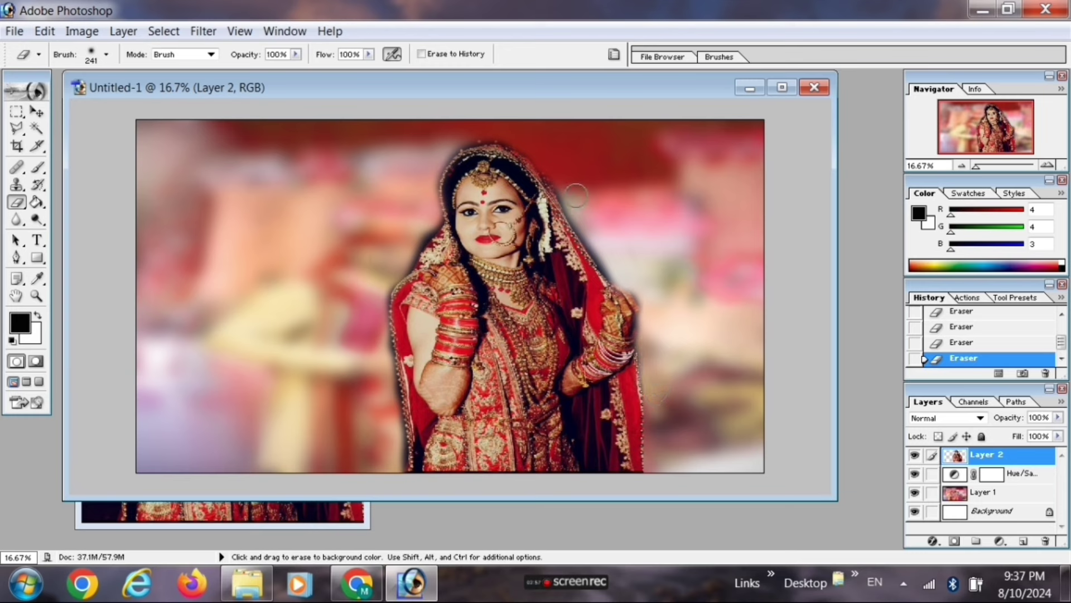
{"action": "left_click_drag", "start_coordinate": [576, 196], "coordinate": [615, 268]}
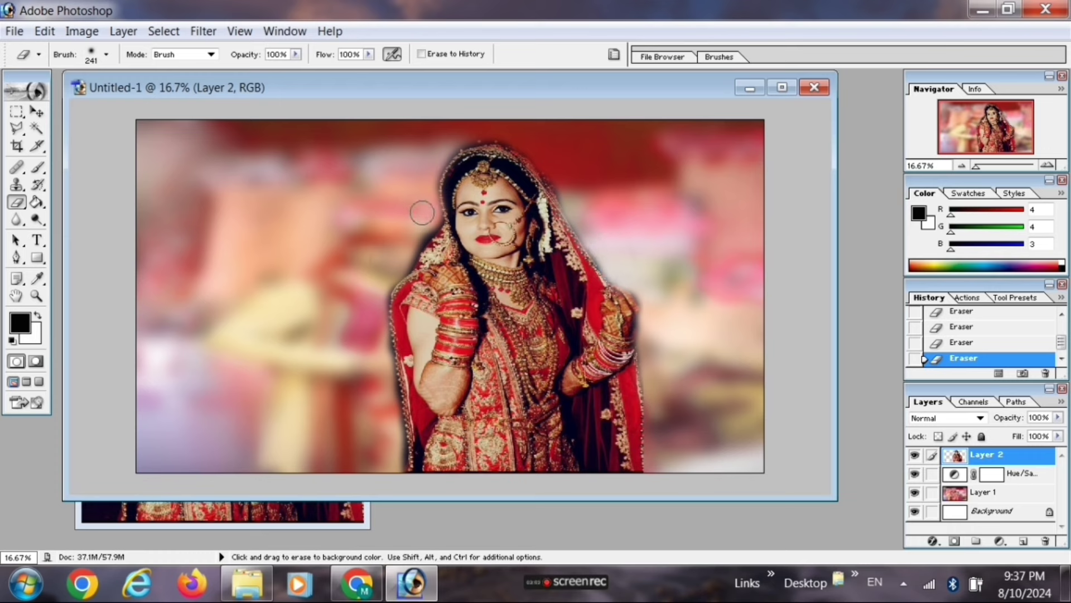
{"action": "left_click_drag", "start_coordinate": [423, 231], "coordinate": [383, 292]}
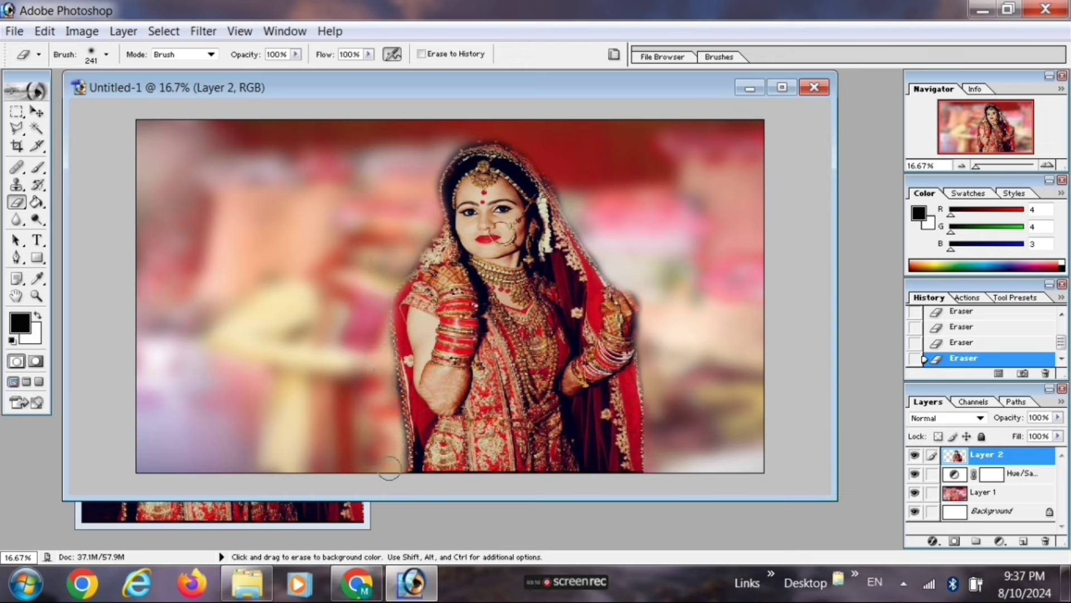
{"action": "left_click", "coordinate": [36, 113]}
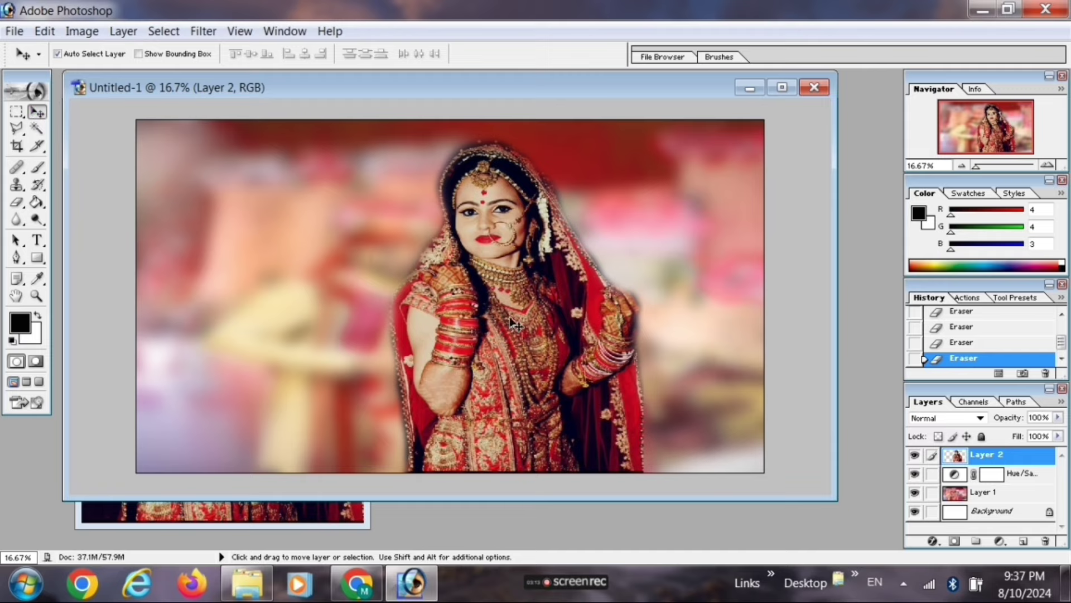
Move the bride to the canvas's left side and desaturate her to black and white
{"action": "mouse_move", "coordinate": [512, 322]}
{"action": "left_mouse_down"}
{"action": "mouse_move", "coordinate": [266, 335]}
{"action": "mouse_move", "coordinate": [275, 339]}
{"action": "left_mouse_up"}
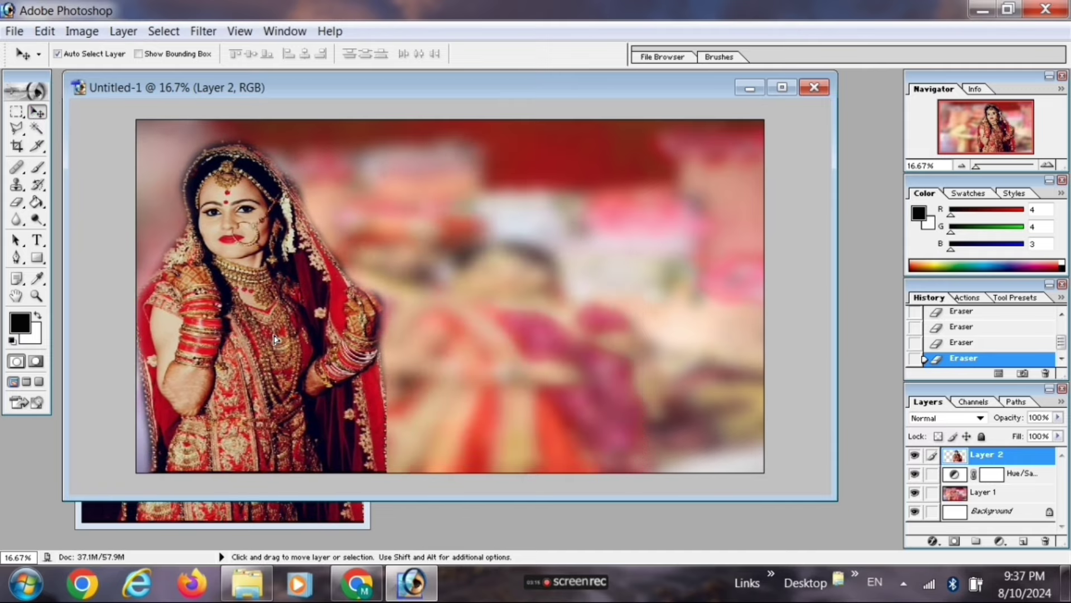
{"action": "left_click", "coordinate": [82, 31]}
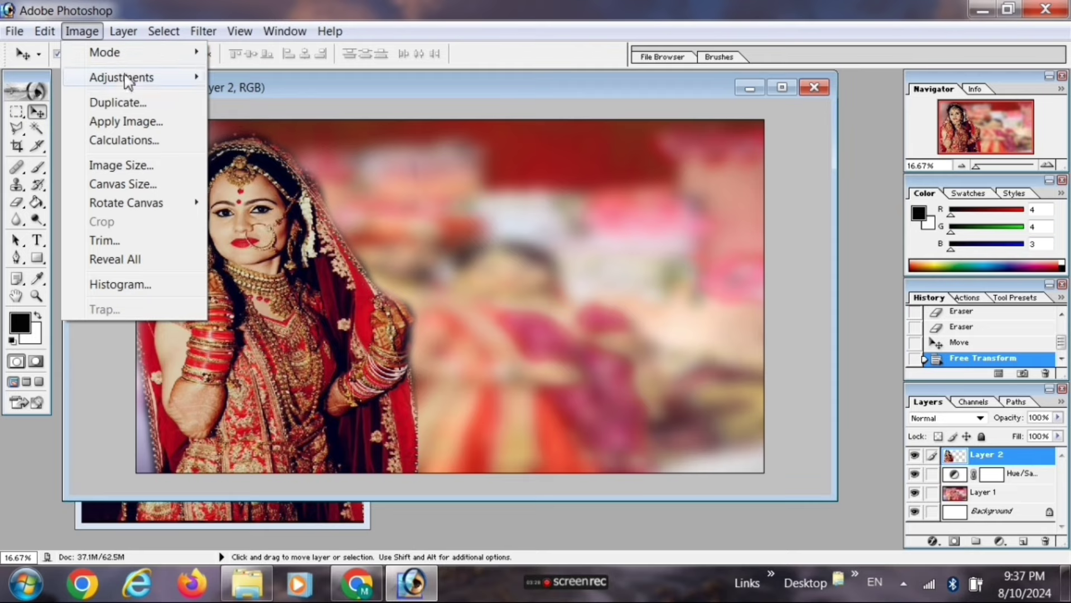
{"action": "mouse_move", "coordinate": [122, 77]}
{"action": "left_click", "coordinate": [281, 232]}
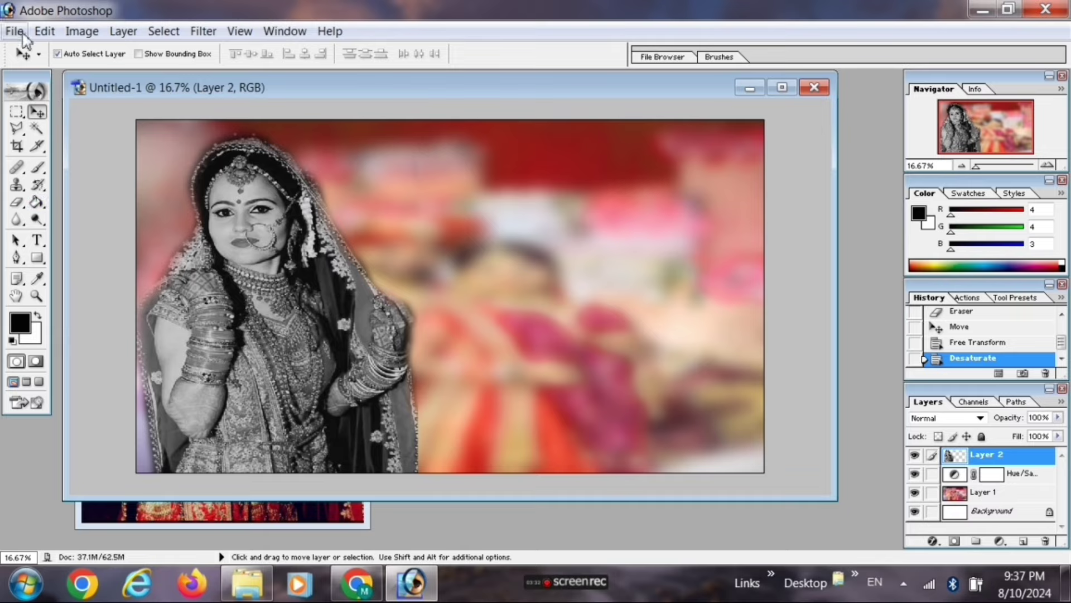
Open the couple photo 103.jpg and drag it into the composite as Layer 3
{"action": "key", "text": "ctrl+o"}
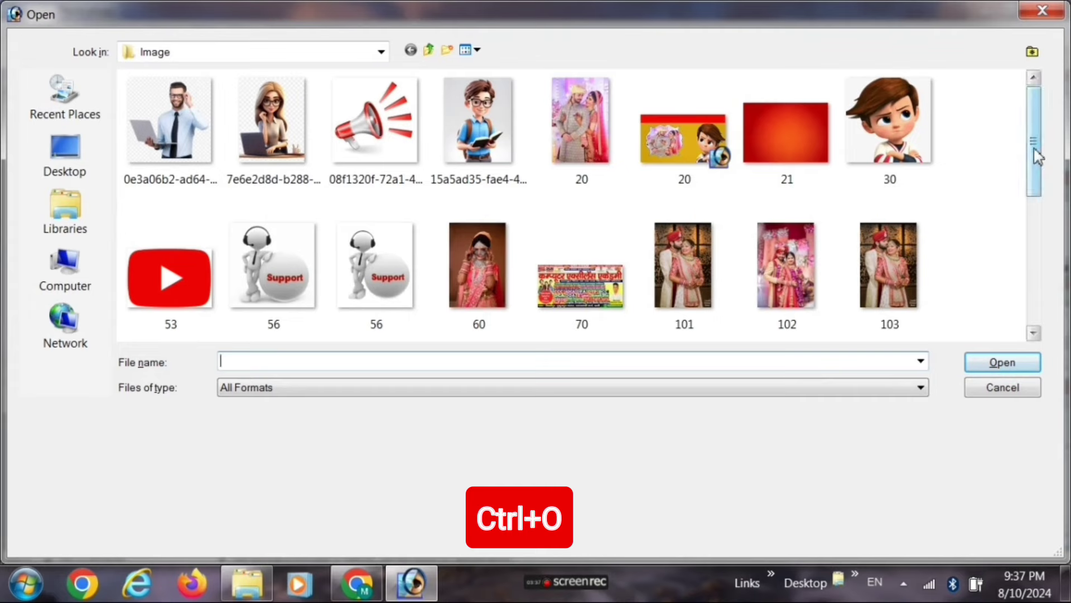
{"action": "scroll", "coordinate": [998, 184], "scroll_direction": "down", "scroll_amount": 1}
{"action": "left_click", "coordinate": [871, 231]}
{"action": "left_click", "coordinate": [1001, 362]}
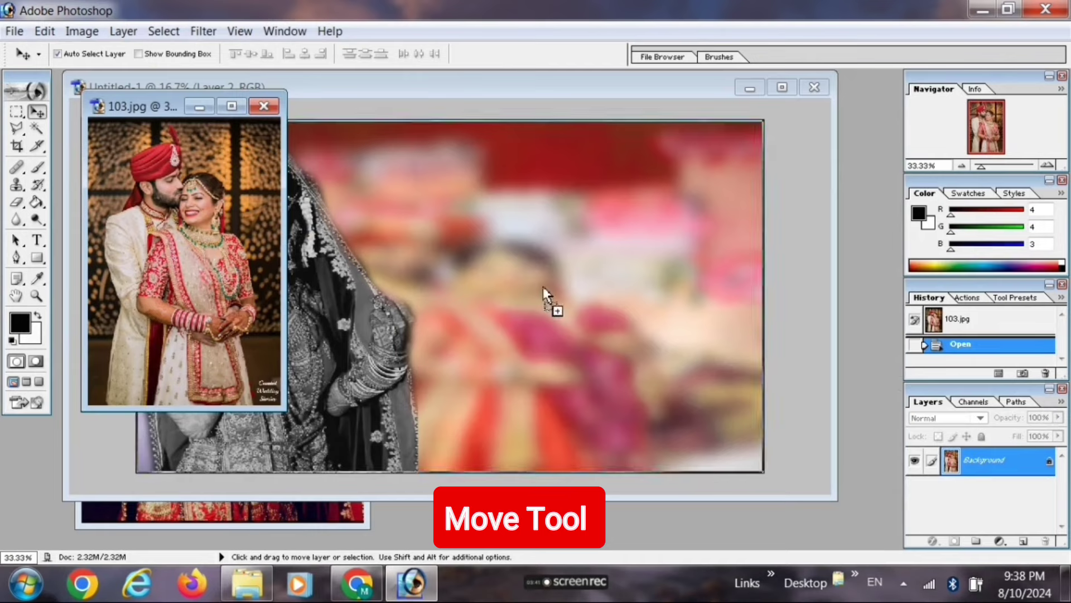
{"action": "left_click_drag", "start_coordinate": [205, 250], "coordinate": [546, 290]}
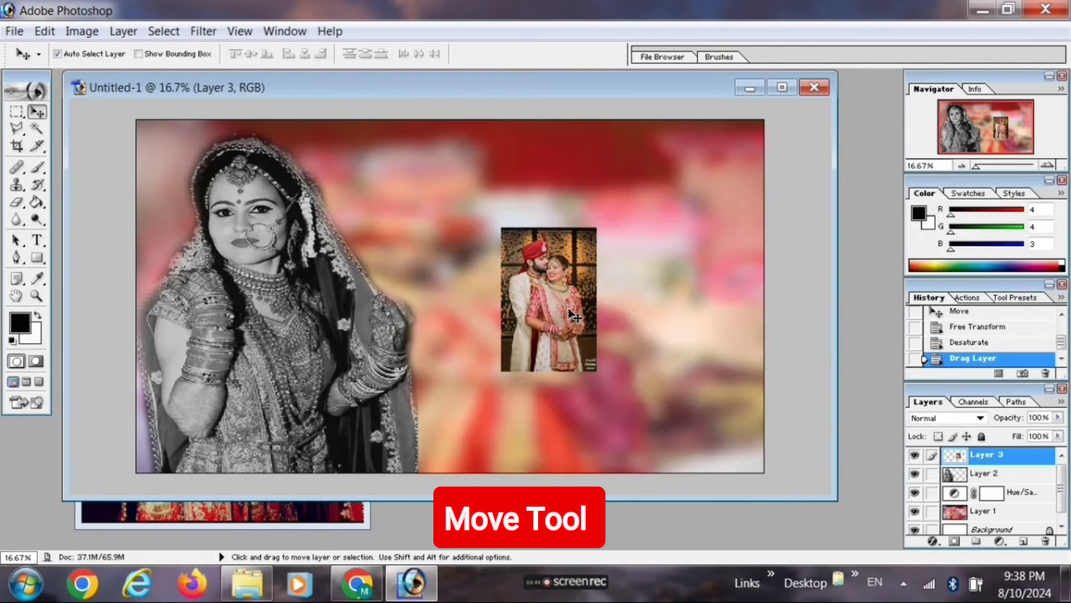
Free Transform the couple photo larger to fill most of the right half
{"action": "key", "text": "ctrl+t"}
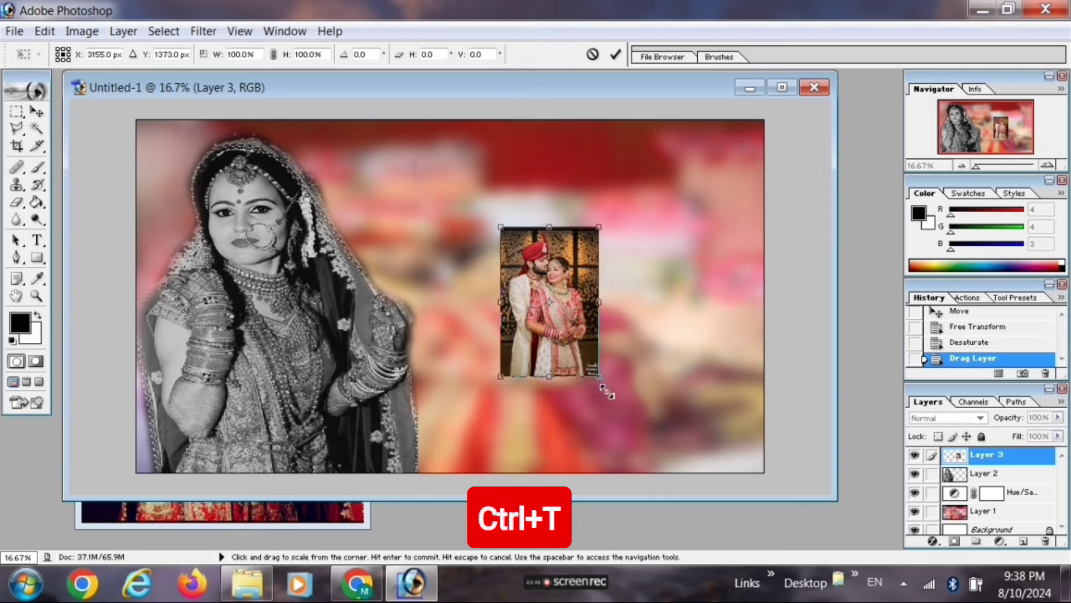
{"action": "left_click_drag", "start_coordinate": [606, 389], "coordinate": [628, 451]}
{"action": "left_click_drag", "start_coordinate": [628, 335], "coordinate": [673, 308]}
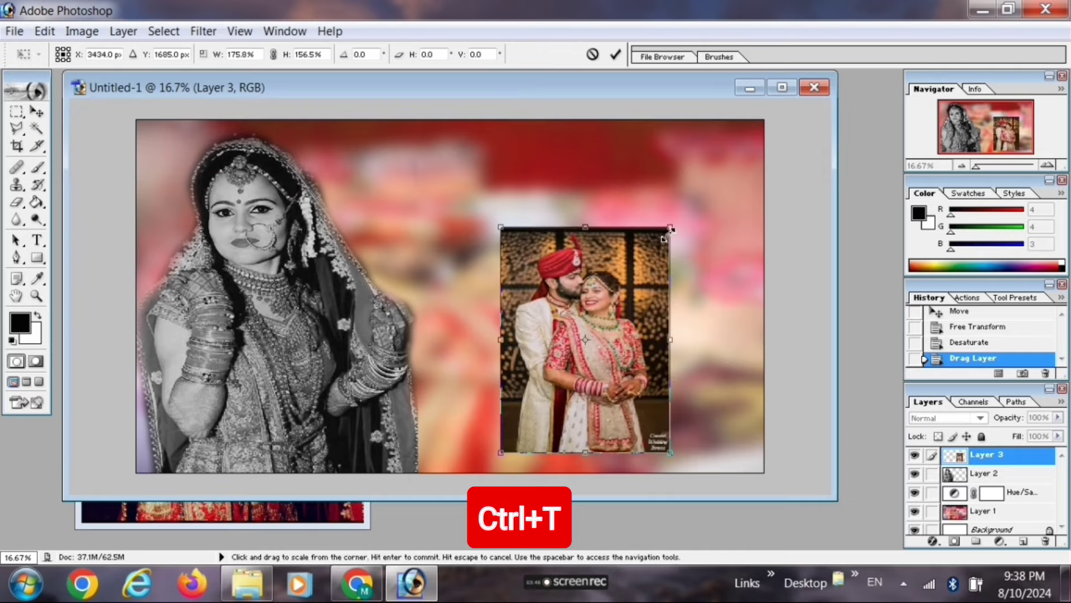
{"action": "left_click_drag", "start_coordinate": [670, 228], "coordinate": [715, 139]}
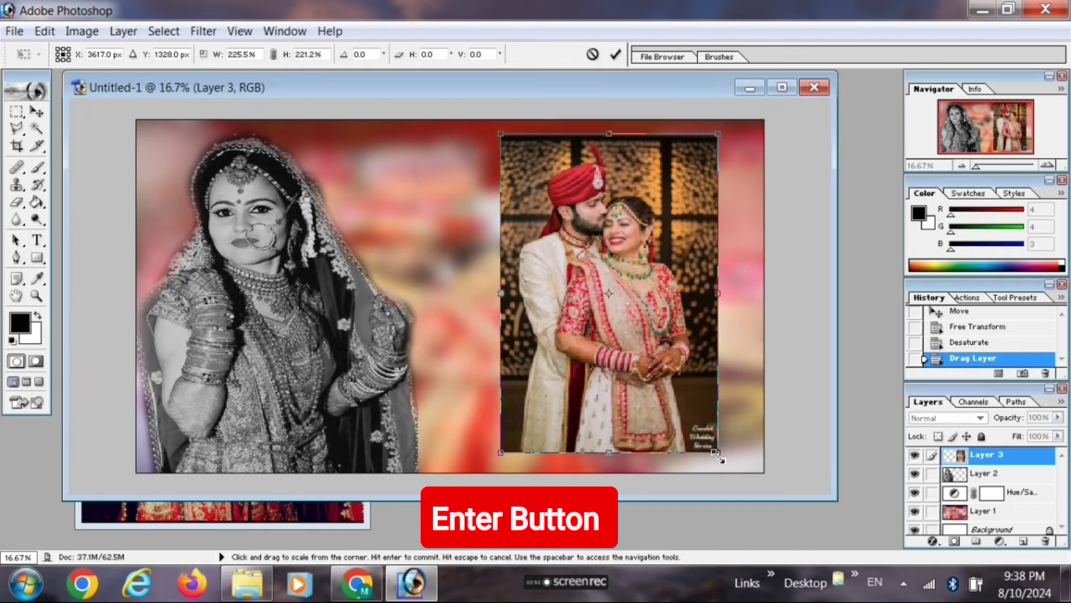
{"action": "left_click_drag", "start_coordinate": [717, 453], "coordinate": [736, 464]}
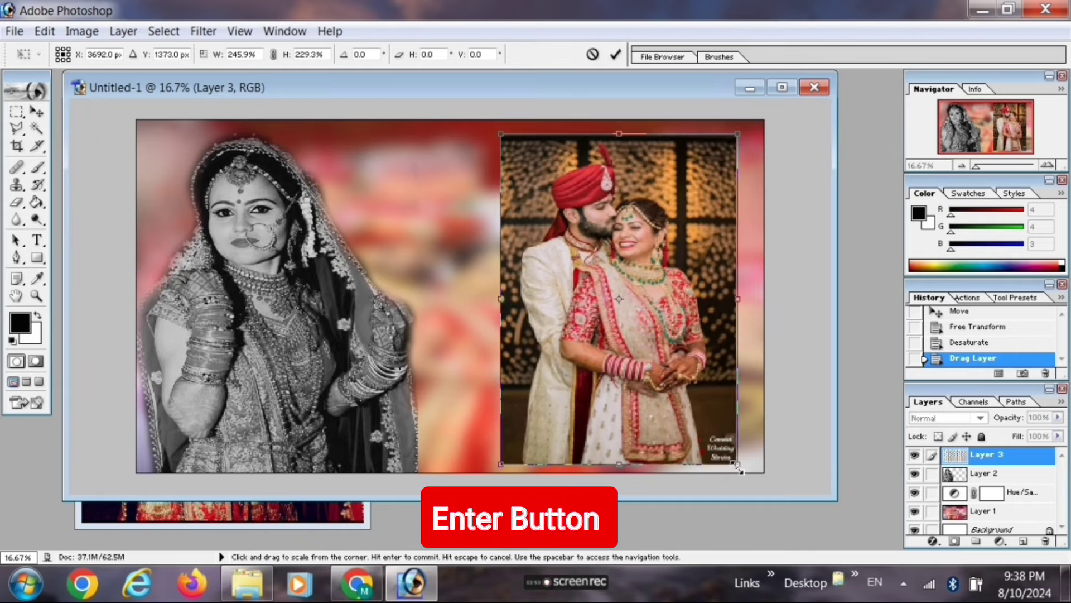
{"action": "key", "text": "Return"}
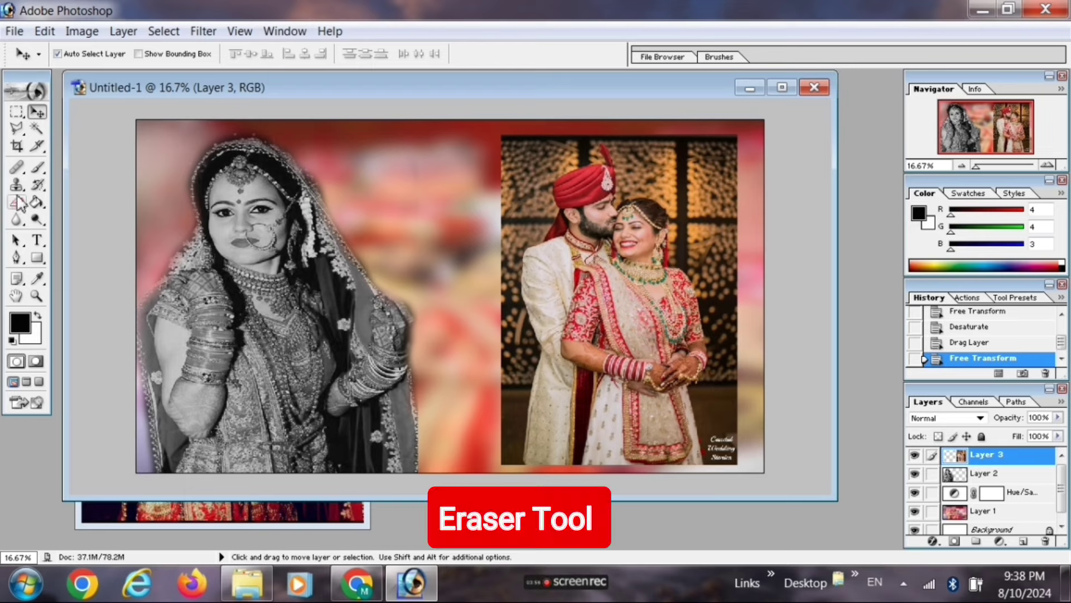
Erase the couple photo's left edge, lower-right corner watermark and dark right edge
{"action": "left_click", "coordinate": [19, 204]}
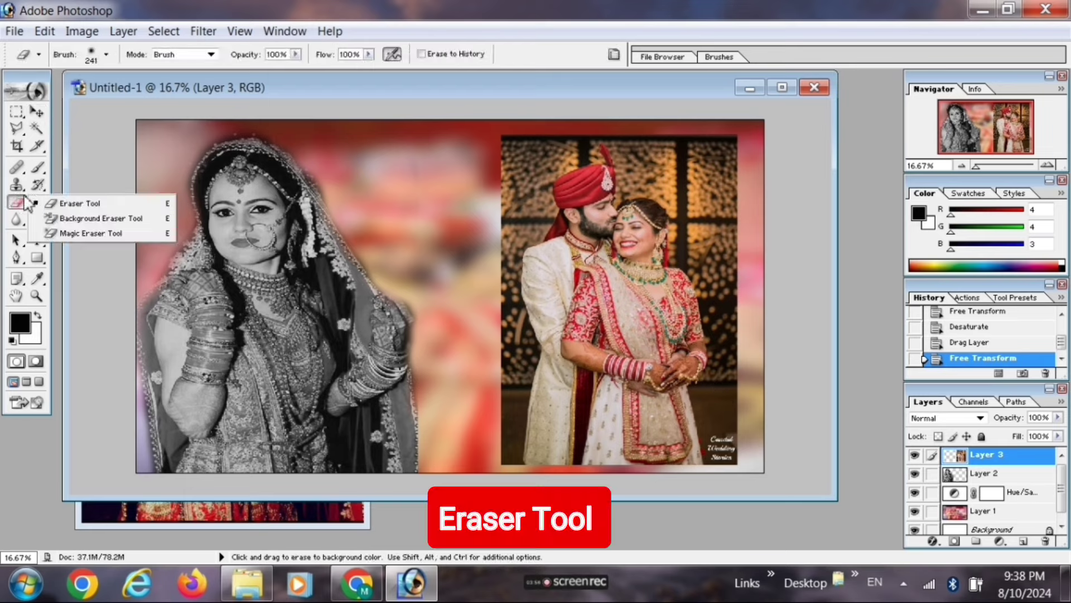
{"action": "left_click", "coordinate": [73, 203]}
{"action": "mouse_move", "coordinate": [498, 255]}
{"action": "left_mouse_down"}
{"action": "mouse_move", "coordinate": [522, 364]}
{"action": "mouse_move", "coordinate": [514, 441]}
{"action": "left_mouse_up"}
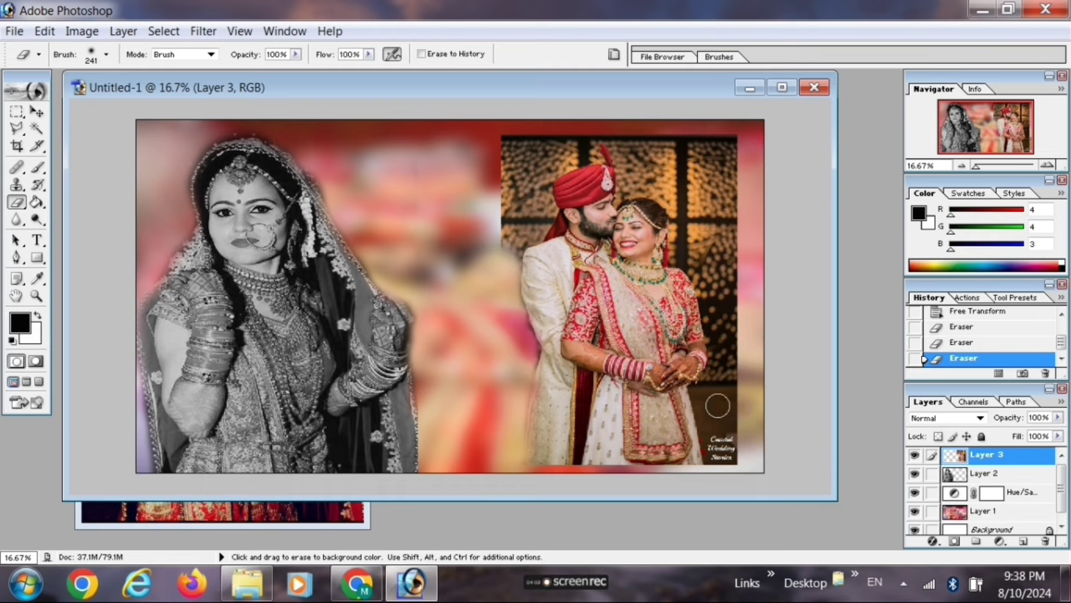
{"action": "mouse_move", "coordinate": [705, 393]}
{"action": "left_mouse_down"}
{"action": "mouse_move", "coordinate": [728, 443]}
{"action": "mouse_move", "coordinate": [725, 341]}
{"action": "left_mouse_up"}
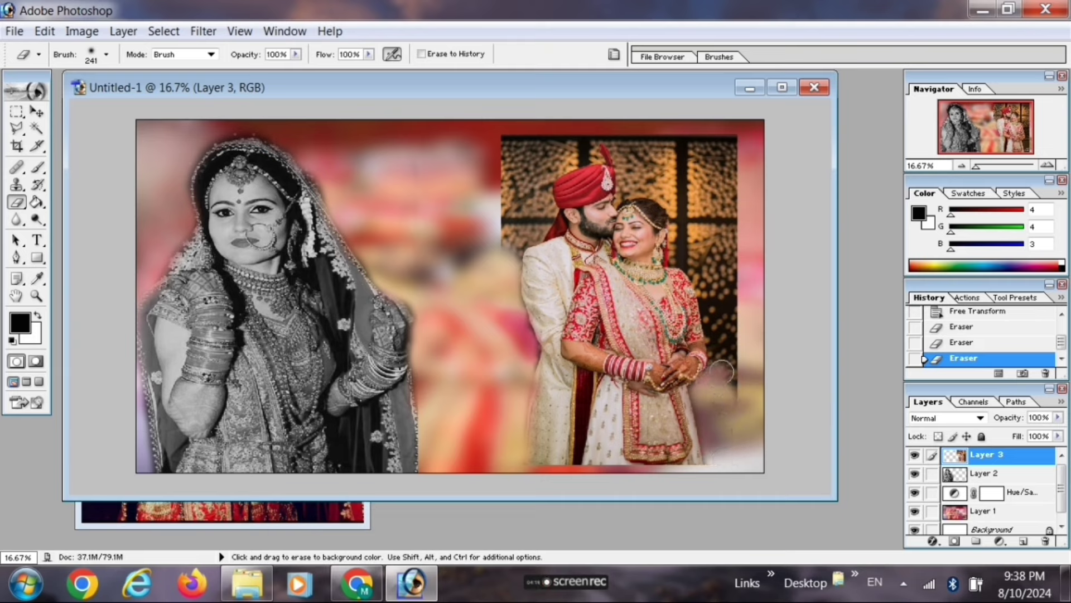
{"action": "mouse_move", "coordinate": [722, 360]}
{"action": "left_mouse_down"}
{"action": "mouse_move", "coordinate": [692, 142]}
{"action": "mouse_move", "coordinate": [748, 332]}
{"action": "mouse_move", "coordinate": [714, 257]}
{"action": "mouse_move", "coordinate": [703, 179]}
{"action": "mouse_move", "coordinate": [734, 161]}
{"action": "mouse_move", "coordinate": [735, 198]}
{"action": "left_mouse_up"}
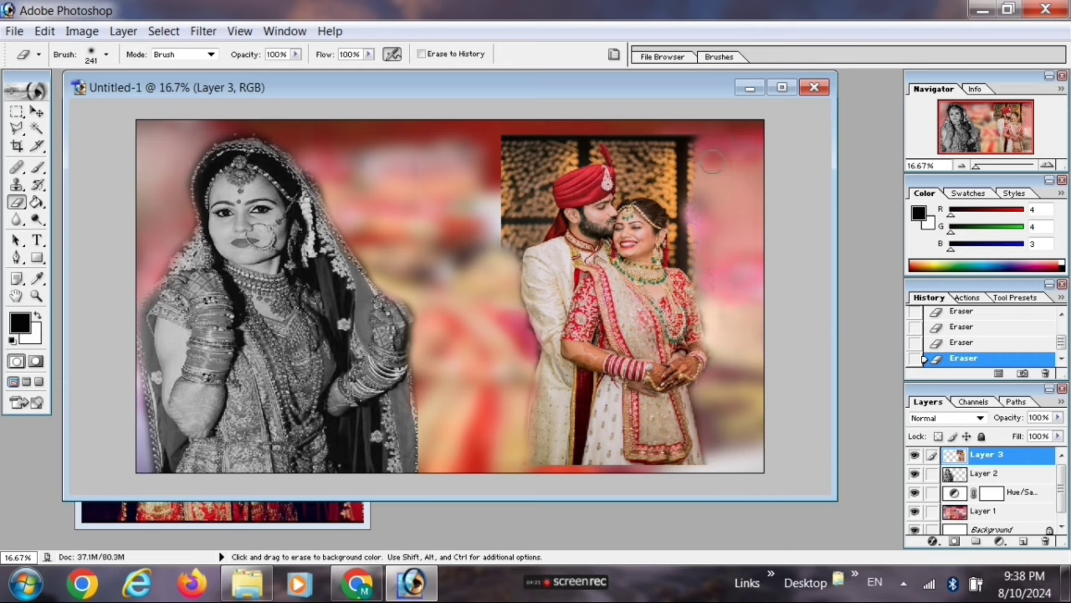
Erase the dark background on the couple photo's upper right around the groom's turban
{"action": "mouse_move", "coordinate": [660, 143]}
{"action": "left_mouse_down"}
{"action": "mouse_move", "coordinate": [653, 162]}
{"action": "mouse_move", "coordinate": [676, 193]}
{"action": "mouse_move", "coordinate": [679, 252]}
{"action": "mouse_move", "coordinate": [704, 273]}
{"action": "mouse_move", "coordinate": [682, 176]}
{"action": "mouse_move", "coordinate": [694, 181]}
{"action": "left_mouse_up"}
{"action": "mouse_move", "coordinate": [701, 118]}
{"action": "left_mouse_down"}
{"action": "mouse_move", "coordinate": [660, 144]}
{"action": "mouse_move", "coordinate": [659, 182]}
{"action": "left_mouse_up"}
{"action": "key", "text": "ctrl+z"}
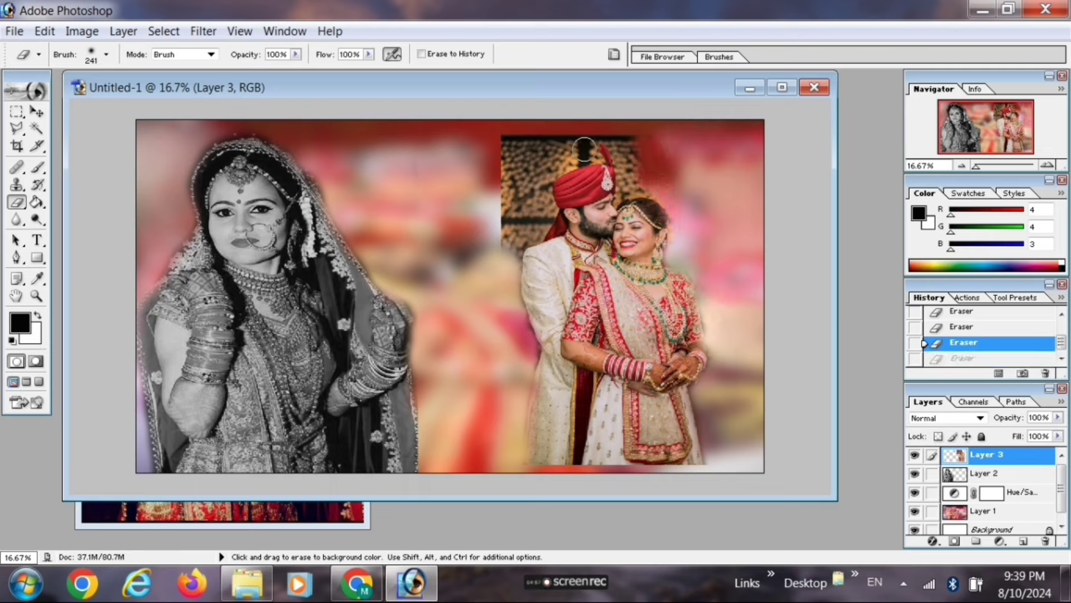
{"action": "mouse_move", "coordinate": [589, 150]}
{"action": "left_mouse_down"}
{"action": "mouse_move", "coordinate": [549, 168]}
{"action": "mouse_move", "coordinate": [547, 207]}
{"action": "mouse_move", "coordinate": [520, 247]}
{"action": "mouse_move", "coordinate": [499, 162]}
{"action": "mouse_move", "coordinate": [501, 189]}
{"action": "mouse_move", "coordinate": [552, 124]}
{"action": "mouse_move", "coordinate": [560, 144]}
{"action": "mouse_move", "coordinate": [618, 128]}
{"action": "mouse_move", "coordinate": [630, 170]}
{"action": "mouse_move", "coordinate": [626, 161]}
{"action": "left_mouse_up"}
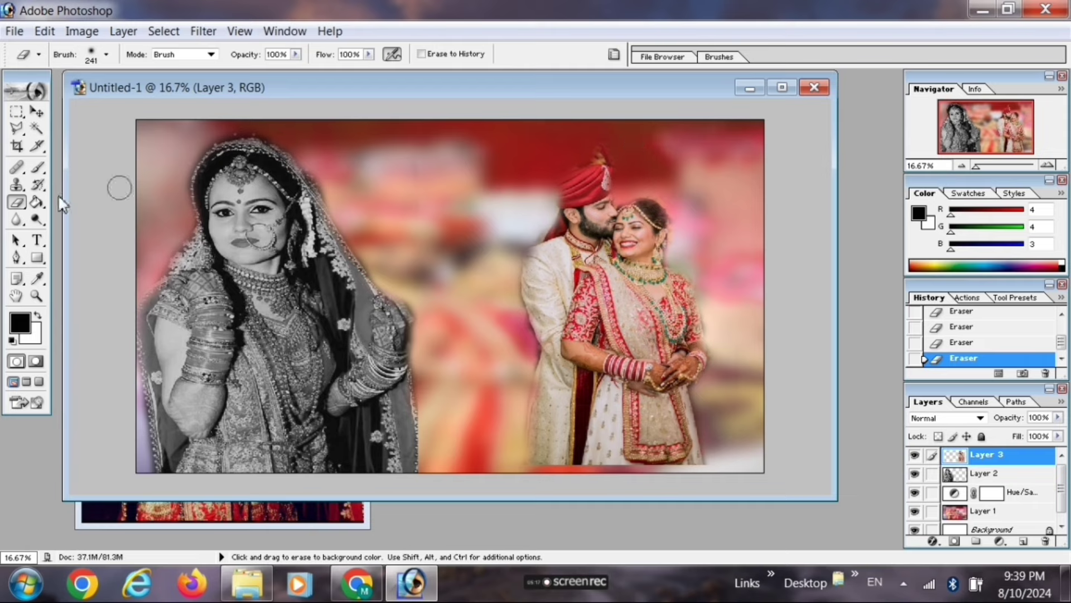
{"action": "left_click", "coordinate": [37, 112]}
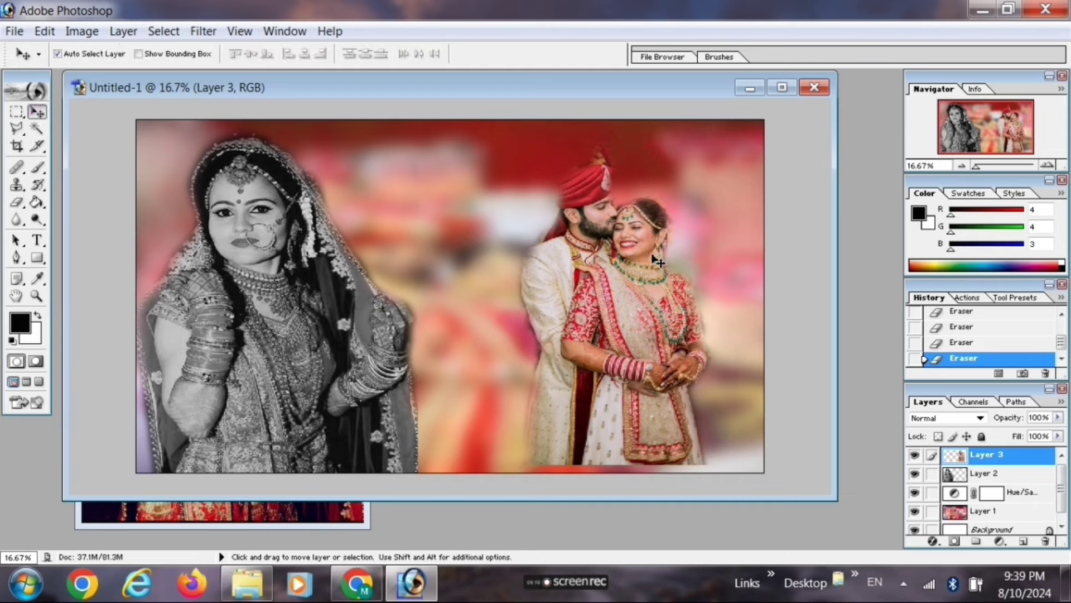
Mirror the couple photo horizontally with Free Transform's Flip Horizontal
{"action": "key", "text": "ctrl+t"}
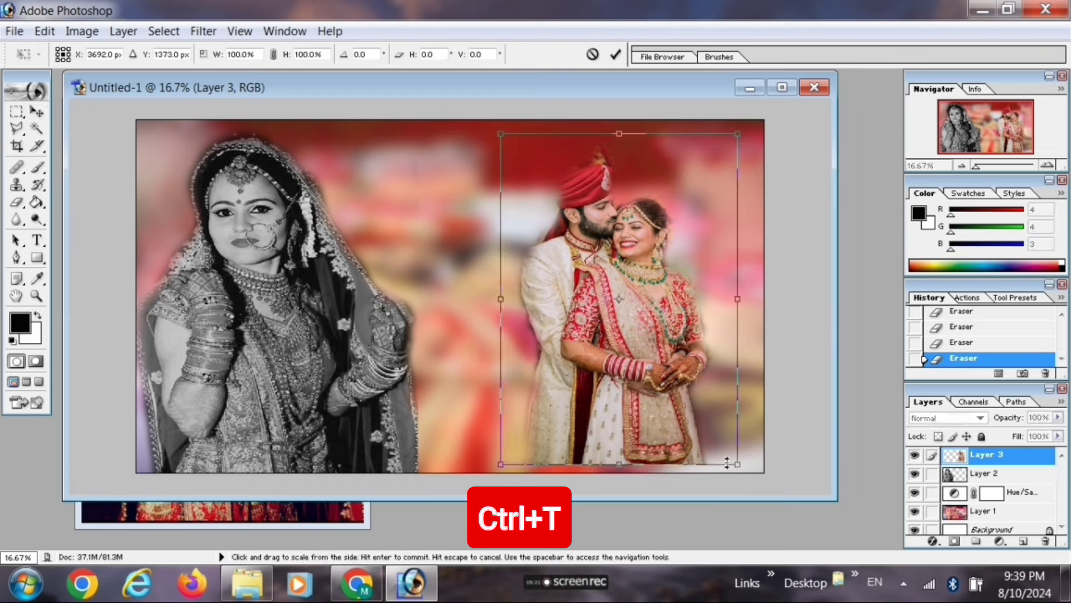
{"action": "right_click", "coordinate": [577, 298]}
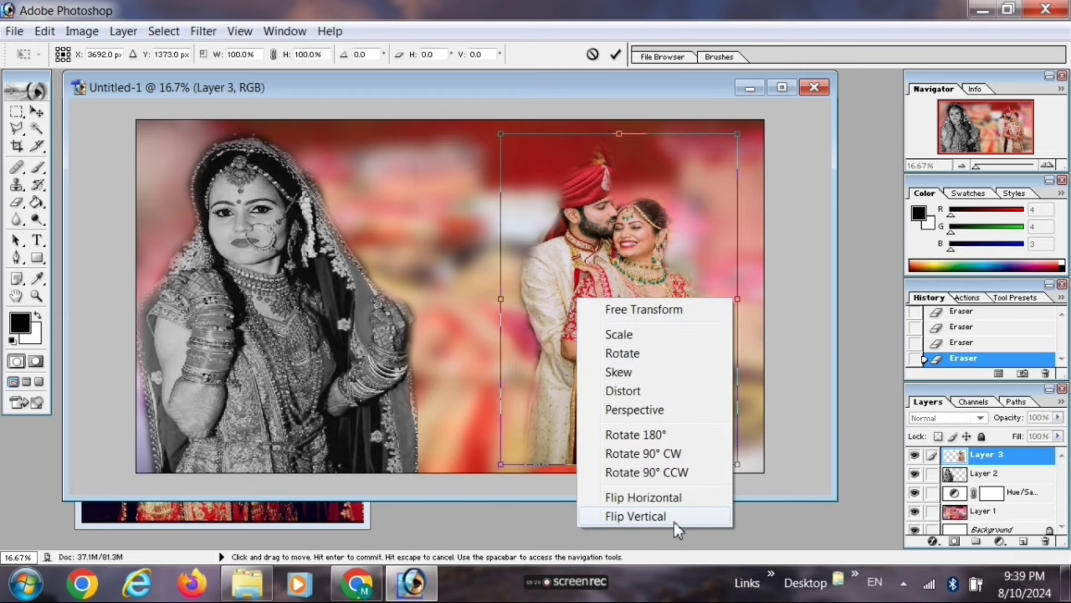
{"action": "left_click", "coordinate": [673, 498]}
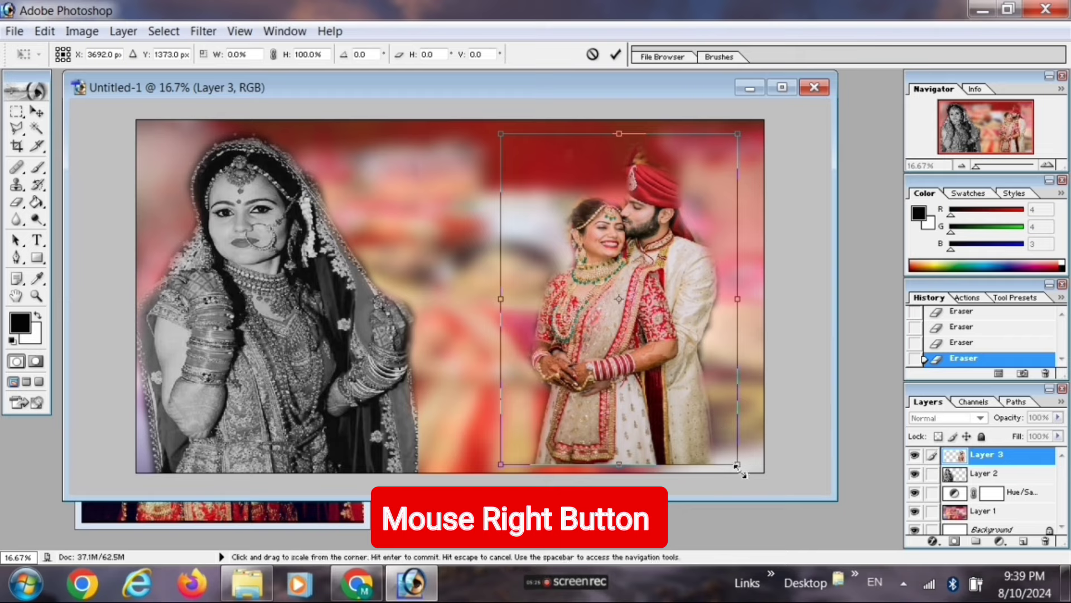
Tilt the couple photo counterclockwise, enlarge it, commit, and nudge it into the right side
{"action": "left_click_drag", "start_coordinate": [765, 354], "coordinate": [782, 326]}
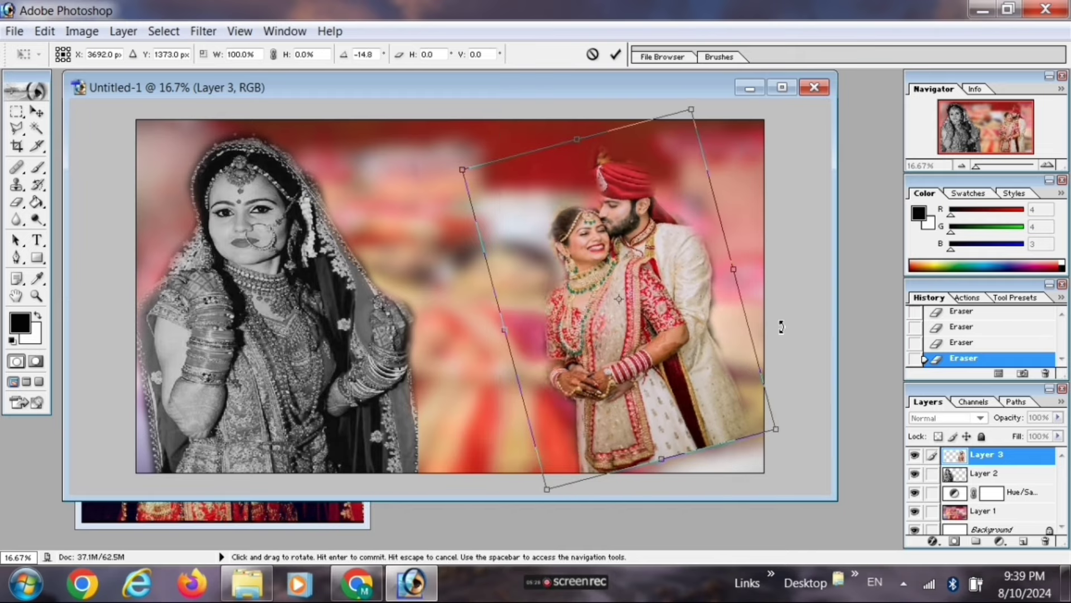
{"action": "left_click_drag", "start_coordinate": [781, 414], "coordinate": [887, 519]}
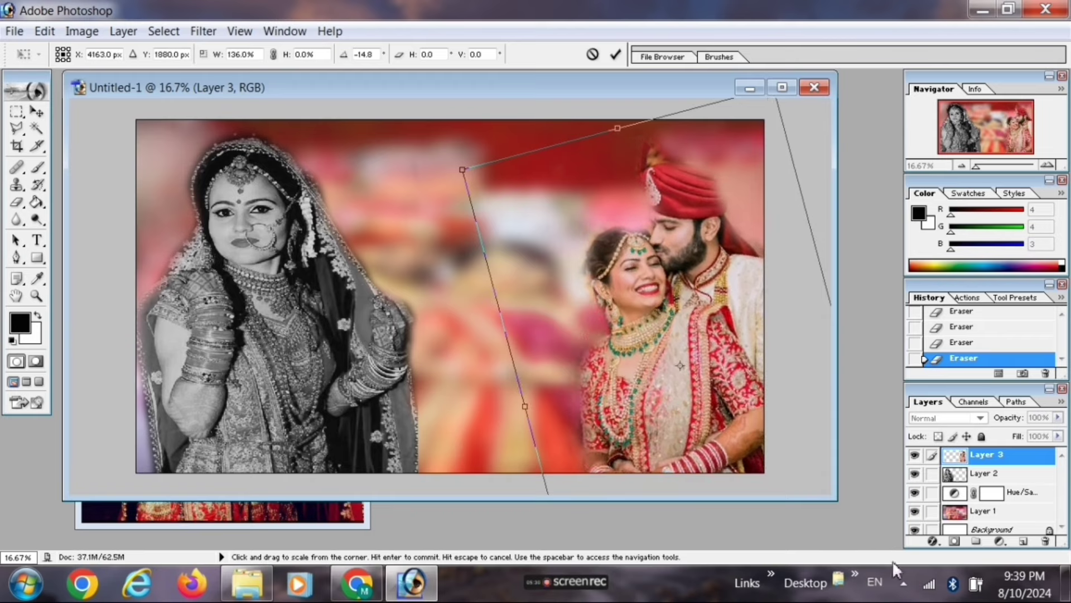
{"action": "mouse_move", "coordinate": [462, 169]}
{"action": "left_mouse_down"}
{"action": "mouse_move", "coordinate": [366, 165]}
{"action": "mouse_move", "coordinate": [338, 142]}
{"action": "left_mouse_up"}
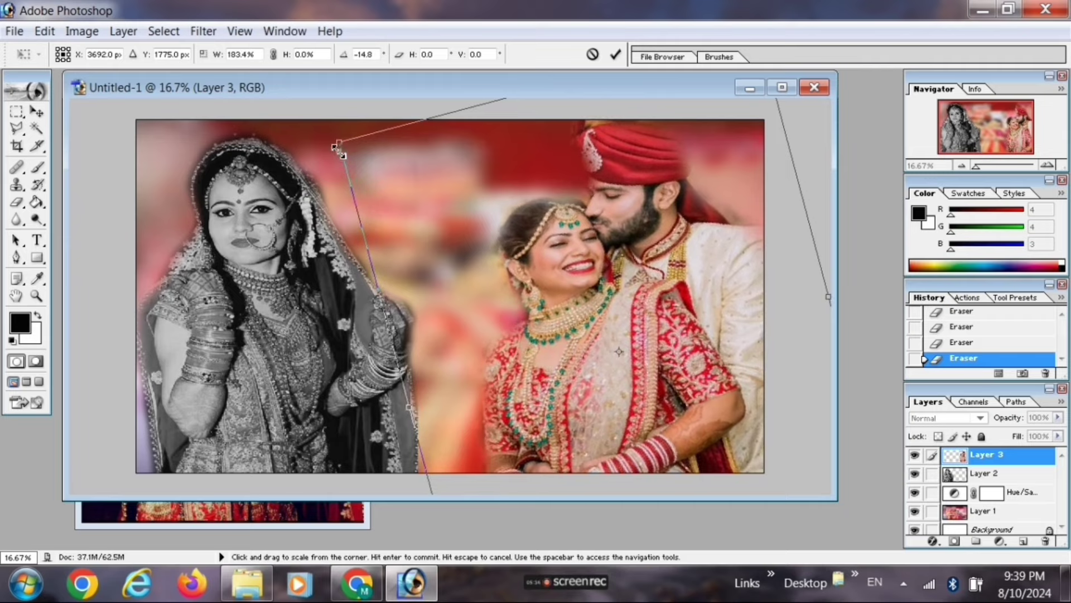
{"action": "left_click_drag", "start_coordinate": [534, 239], "coordinate": [566, 333]}
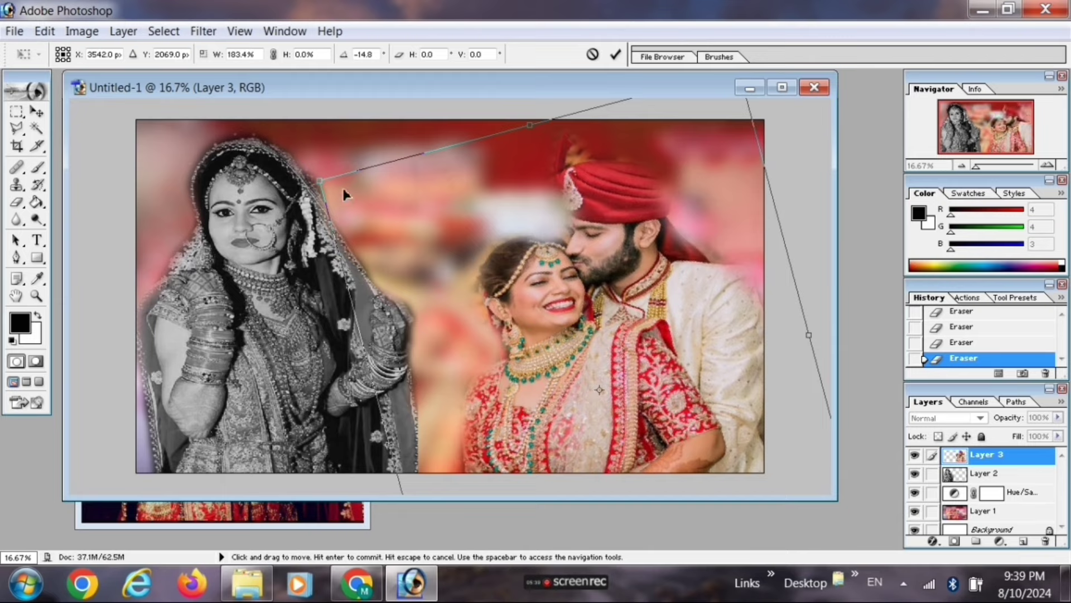
{"action": "left_click_drag", "start_coordinate": [317, 187], "coordinate": [307, 180]}
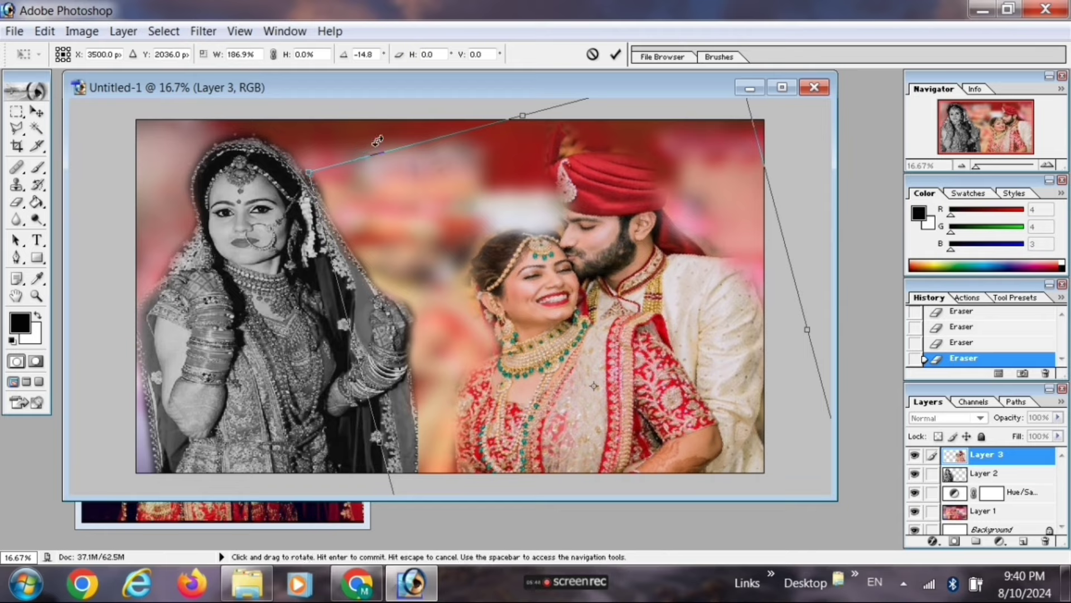
{"action": "key", "text": "Return"}
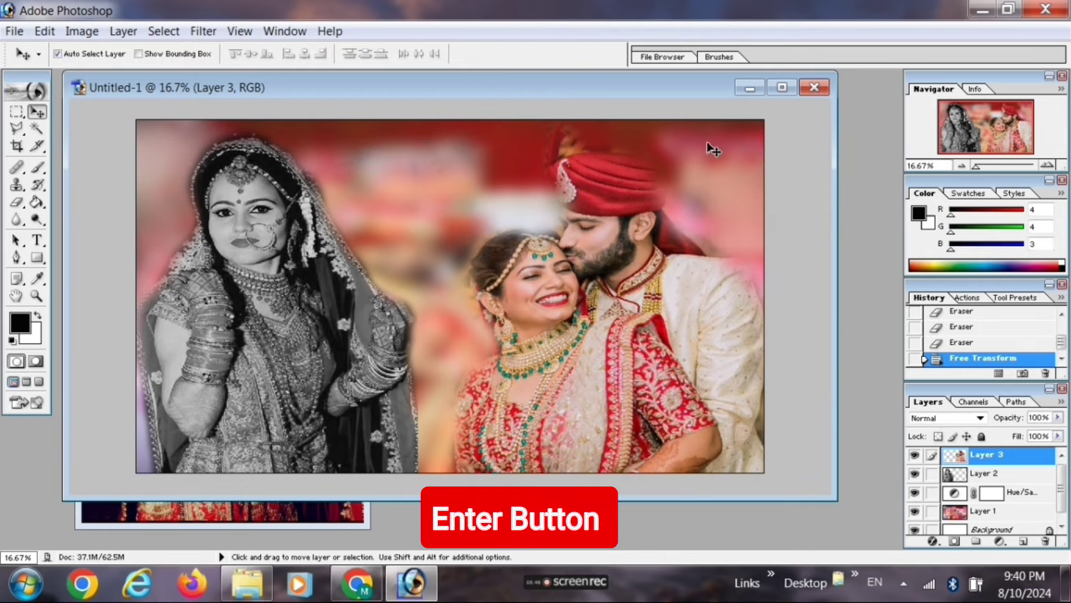
{"action": "left_click_drag", "start_coordinate": [646, 240], "coordinate": [628, 229]}
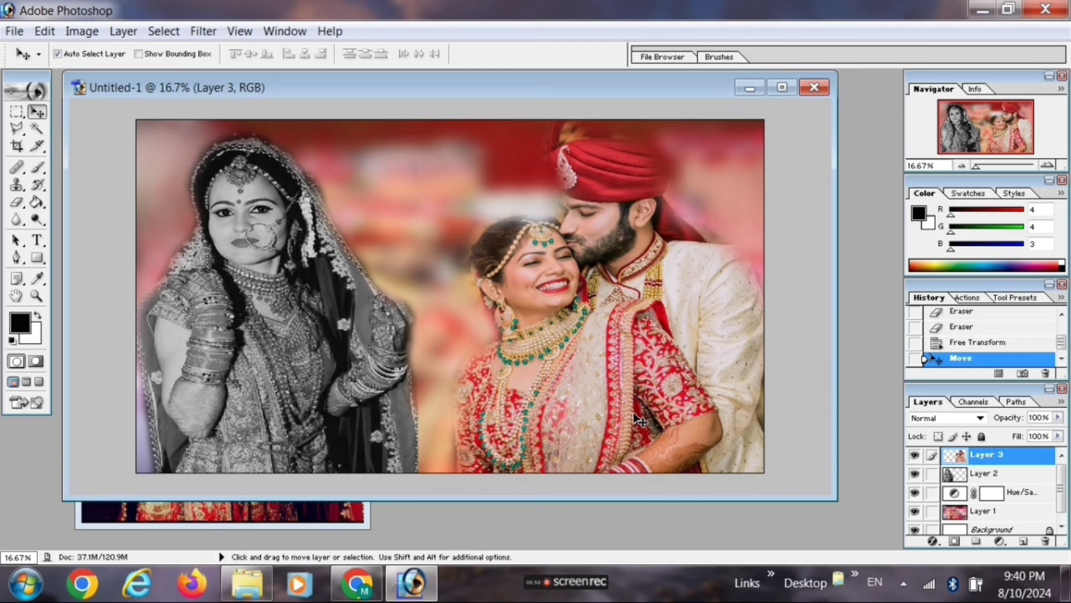